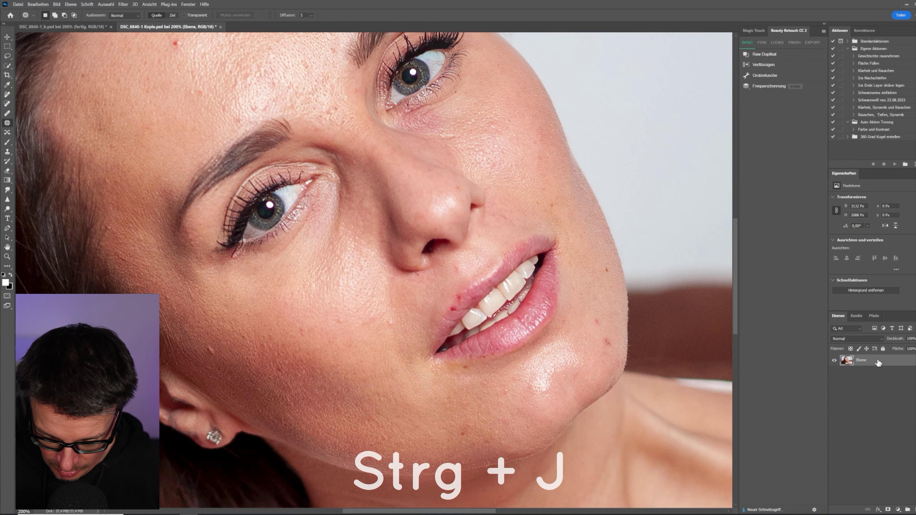
# Step: Duplicate the Ebene portrait layer into Ebene Kopie for retouching
pyautogui.hotkey('ctrl', 'j')
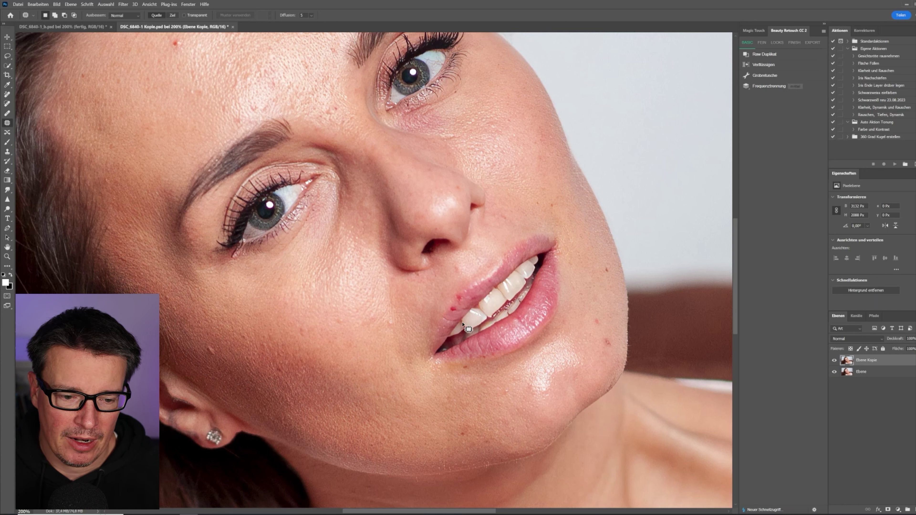
# Step: Toggle Ebene Kopie's visibility to compare, then zoom in on the red spots beside the lips
pyautogui.click(834, 360)
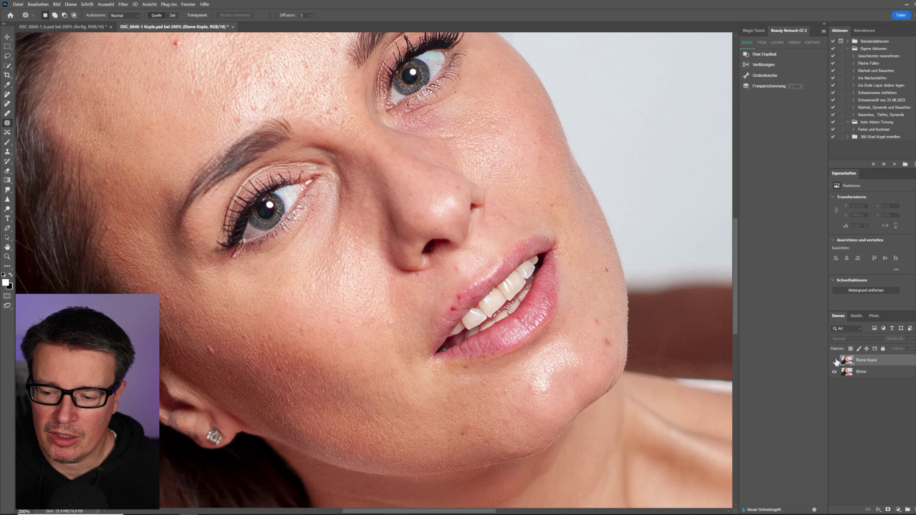
pyautogui.click(834, 360)
pyautogui.click(833, 360)
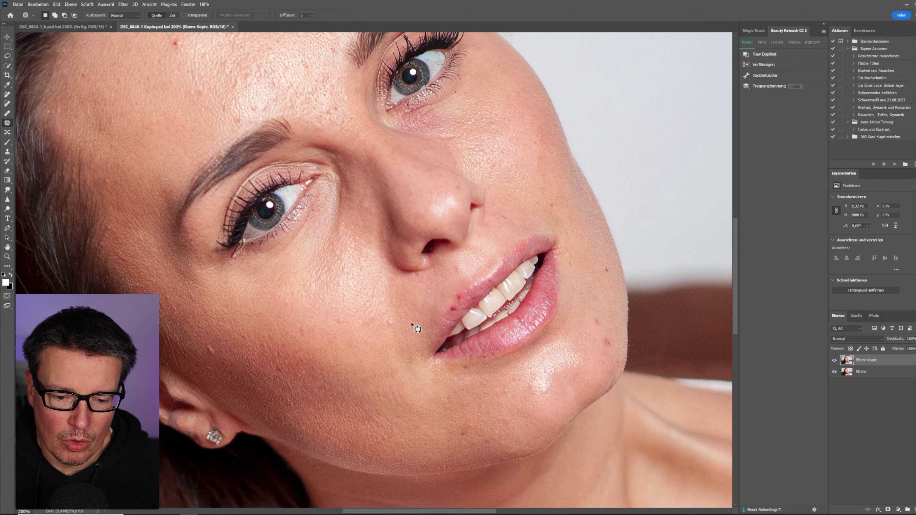
pyautogui.moveTo(407, 320); pyautogui.dragTo(371, 270)
pyautogui.scroll(5, 371, 270)
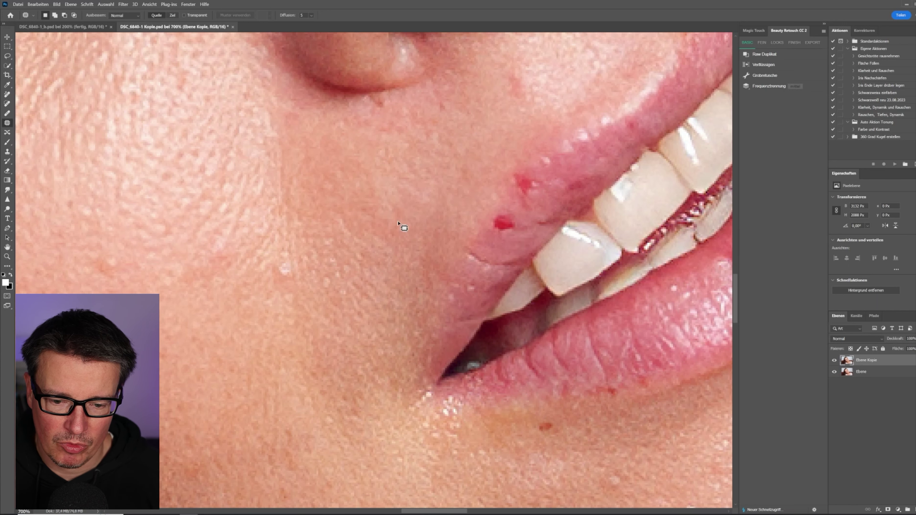
# Step: Patch away the first red spots at the lip corner using clean nearby skin
pyautogui.press('space')
pyautogui.moveTo(469, 222); pyautogui.dragTo(314, 188)
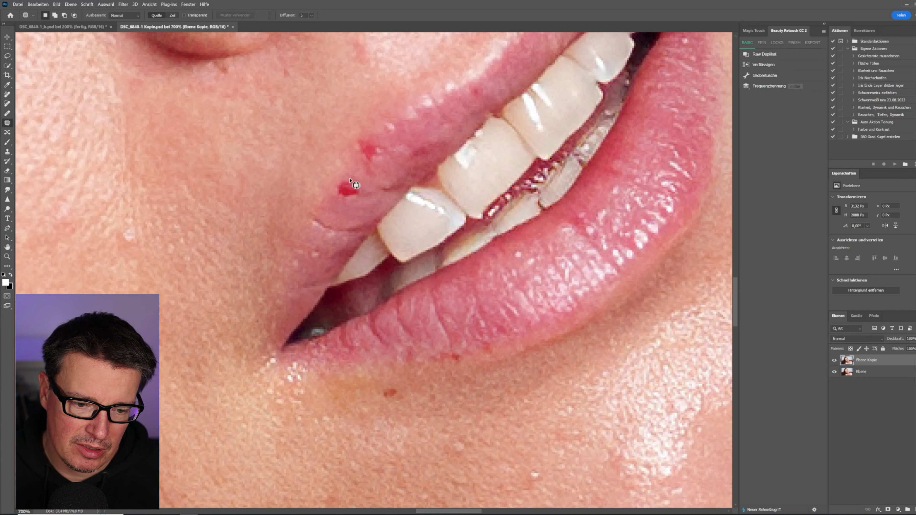
pyautogui.moveTo(352, 178)
pyautogui.mouseDown()
pyautogui.moveTo(338, 184)
pyautogui.moveTo(346, 179)
pyautogui.moveTo(364, 220)
pyautogui.mouseUp()
pyautogui.moveTo(351, 152); pyautogui.dragTo(335, 194)
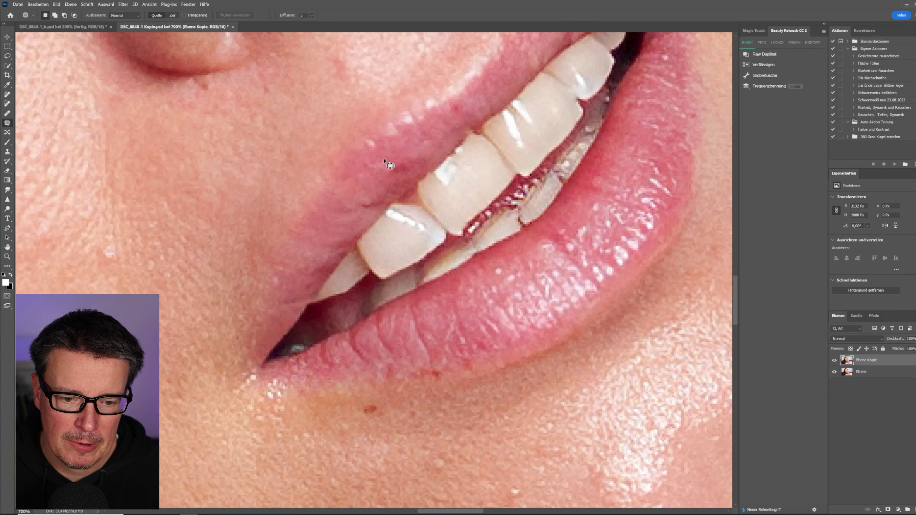
# Step: Patch the red spots on the upper lip and below the lower lip
pyautogui.moveTo(362, 162); pyautogui.dragTo(409, 155)
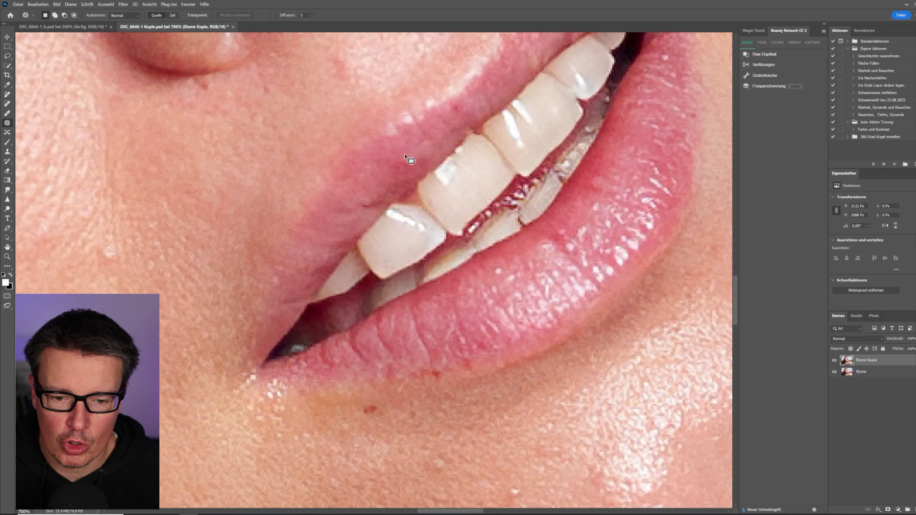
pyautogui.scroll(2, 388, 163)
pyautogui.hscroll(2, 388, 164)
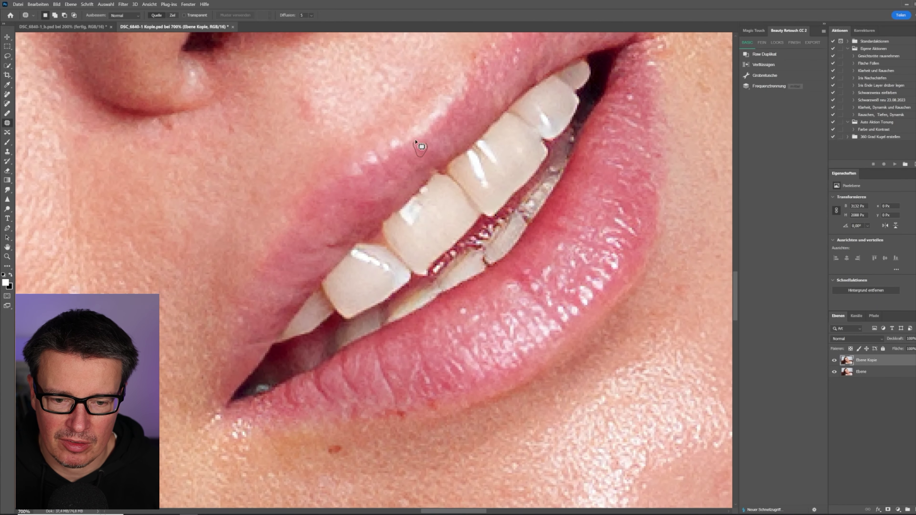
pyautogui.moveTo(344, 276); pyautogui.dragTo(331, 201)
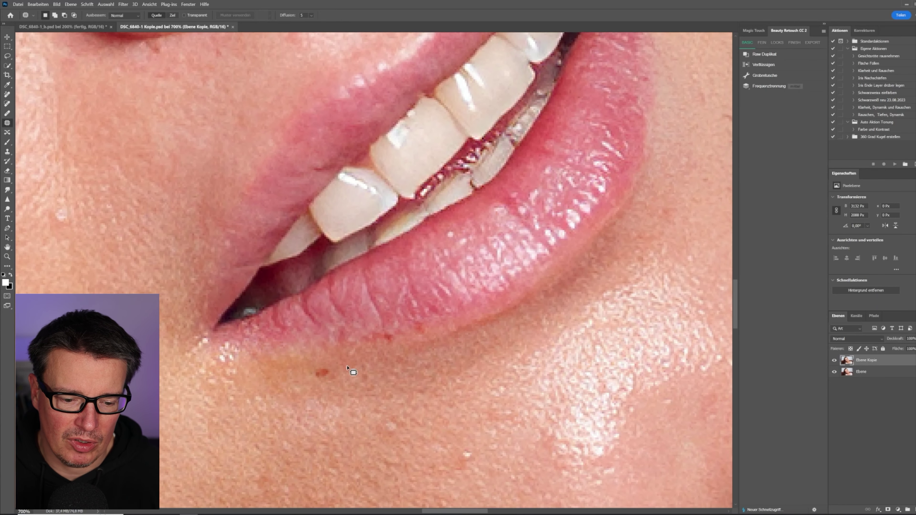
pyautogui.moveTo(325, 369); pyautogui.dragTo(323, 382)
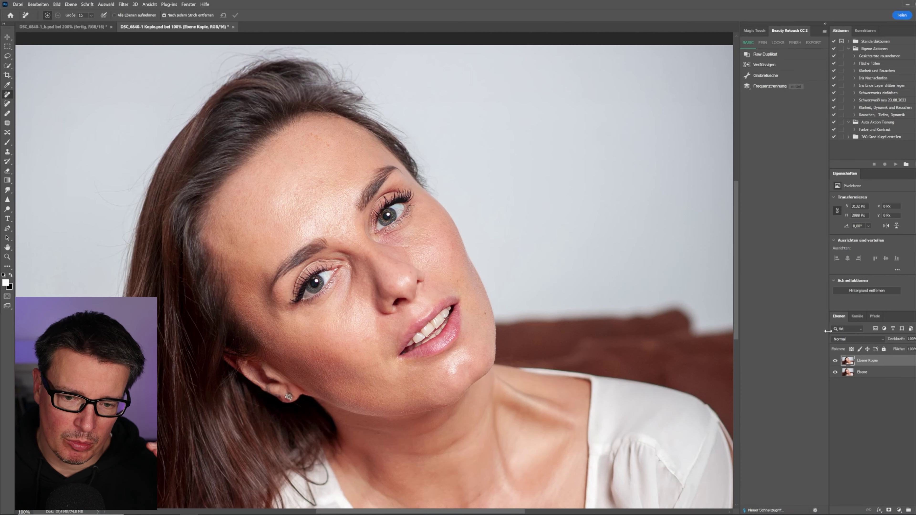
# Step: Toggle Ebene Kopie off and on to compare, then zoom to 200% on the face
pyautogui.click(835, 360)
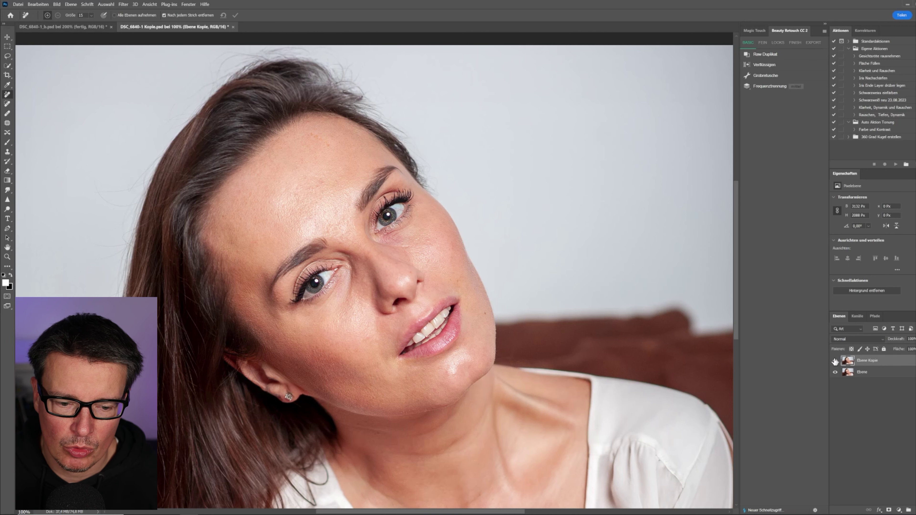
pyautogui.click(835, 361)
pyautogui.click(835, 361)
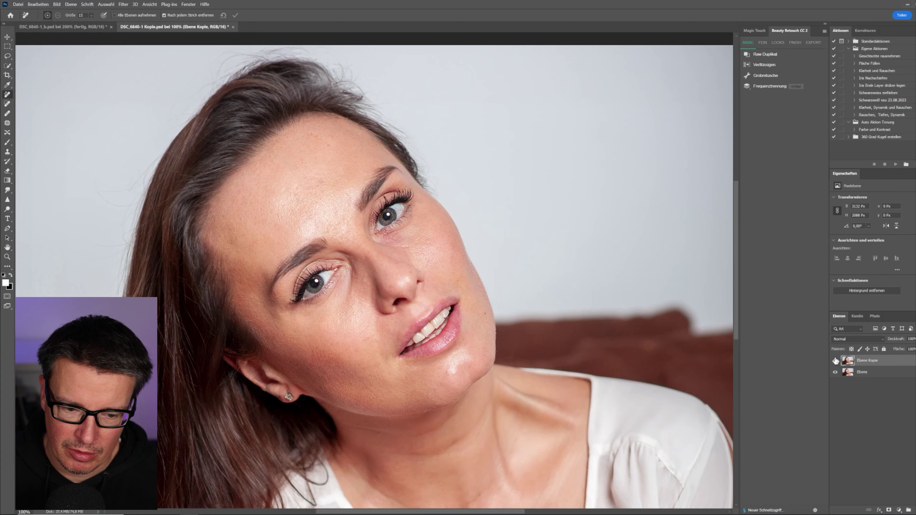
pyautogui.hotkey('ctrl', '+')
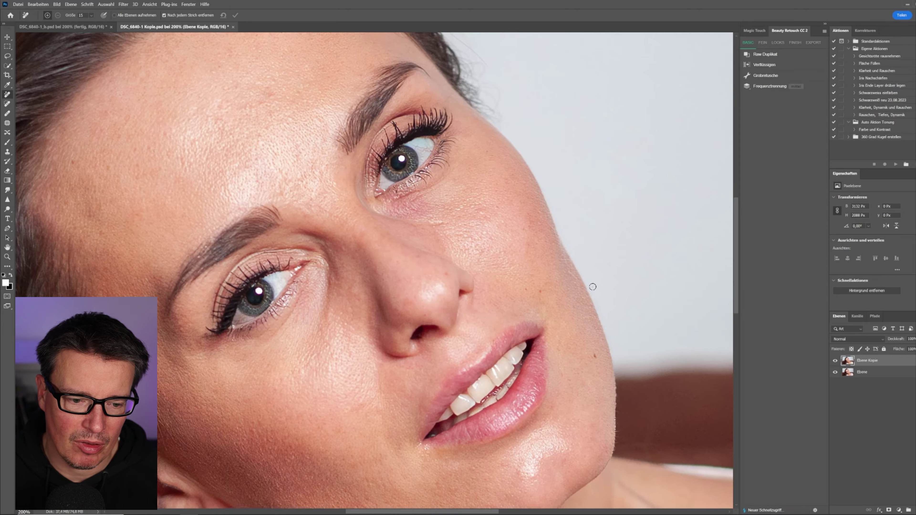
# Step: Zoom back to 100% and nudge the view to show the whole face
pyautogui.hotkey('ctrl', '-')
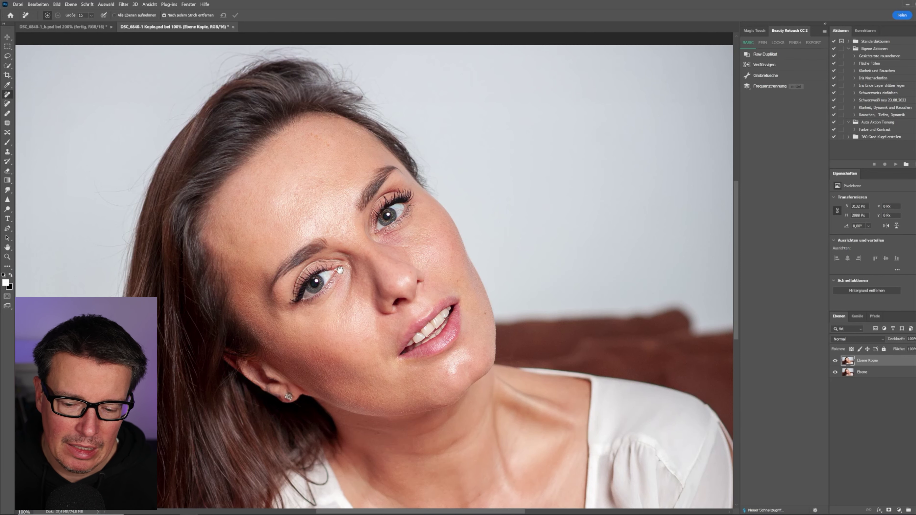
pyautogui.moveTo(336, 243); pyautogui.dragTo(340, 248)
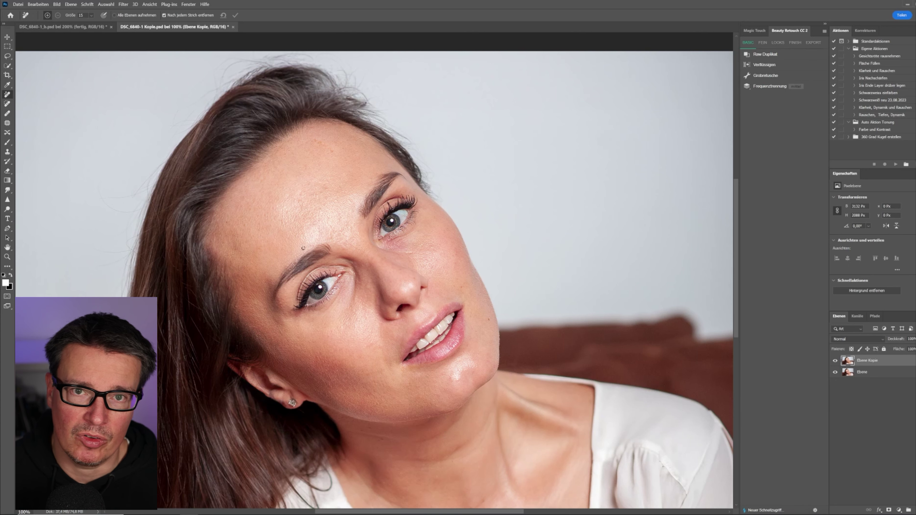
# Step: Zoom to 300% and pan to the flyaway hairs along the hairline
pyautogui.moveTo(160, 231); pyautogui.dragTo(245, 205)
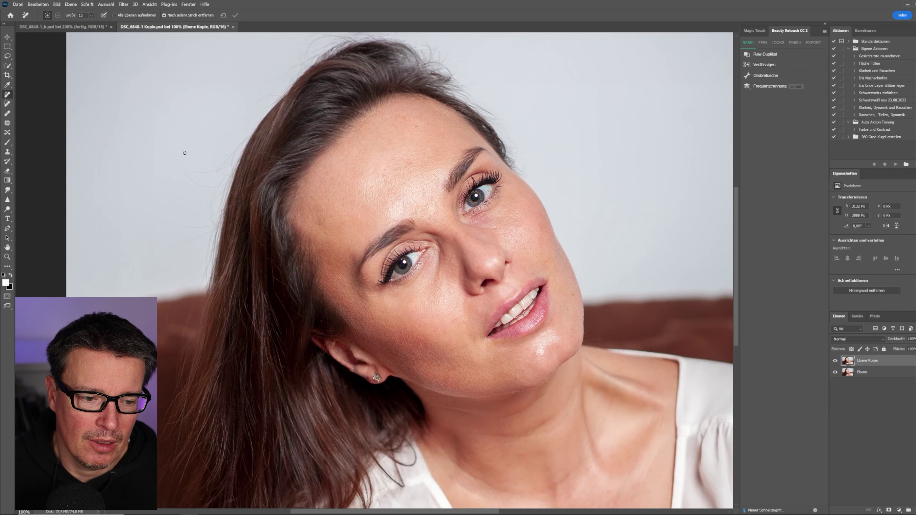
pyautogui.hotkey('ctrl', '+')
pyautogui.hotkey('ctrl', '+')
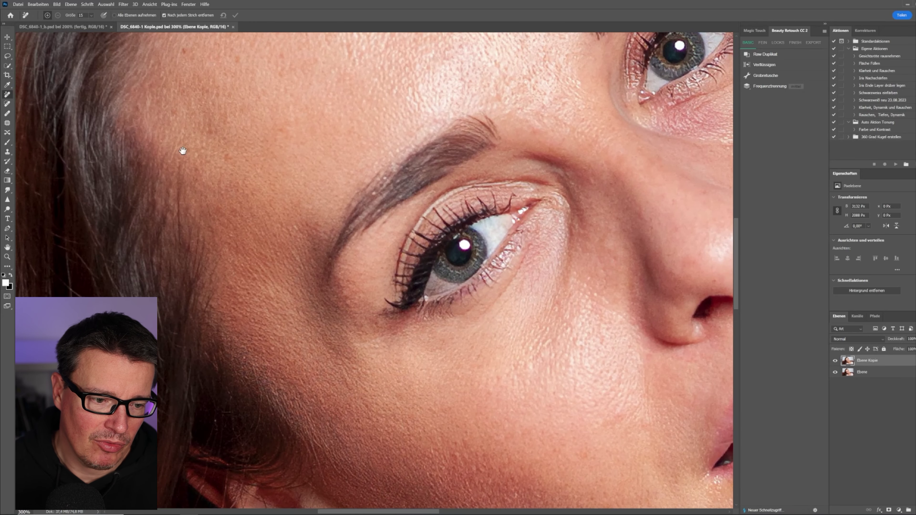
pyautogui.moveTo(183, 151); pyautogui.dragTo(458, 250)
pyautogui.moveTo(288, 188); pyautogui.dragTo(388, 262)
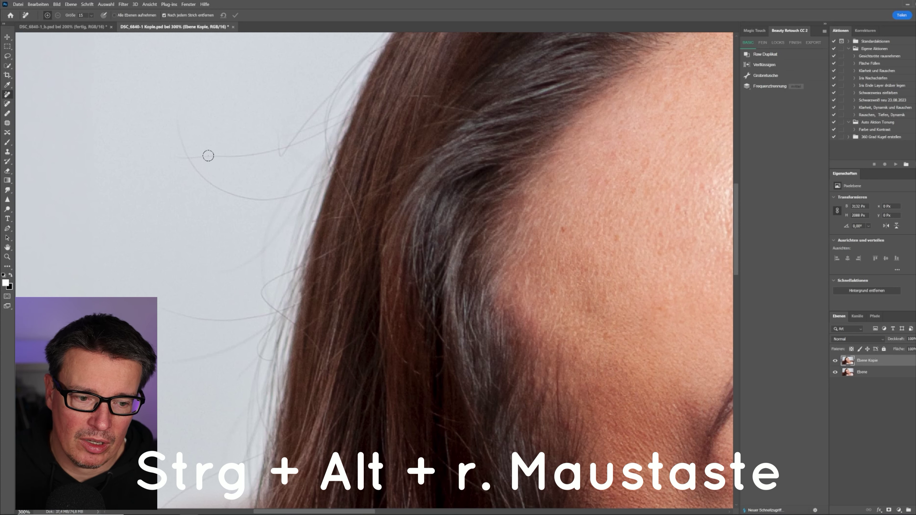
pyautogui.keyDown('ctrl'); pyautogui.keyDown('alt'); pyautogui.rightClick(208, 159); pyautogui.keyUp('alt'); pyautogui.keyUp('ctrl')
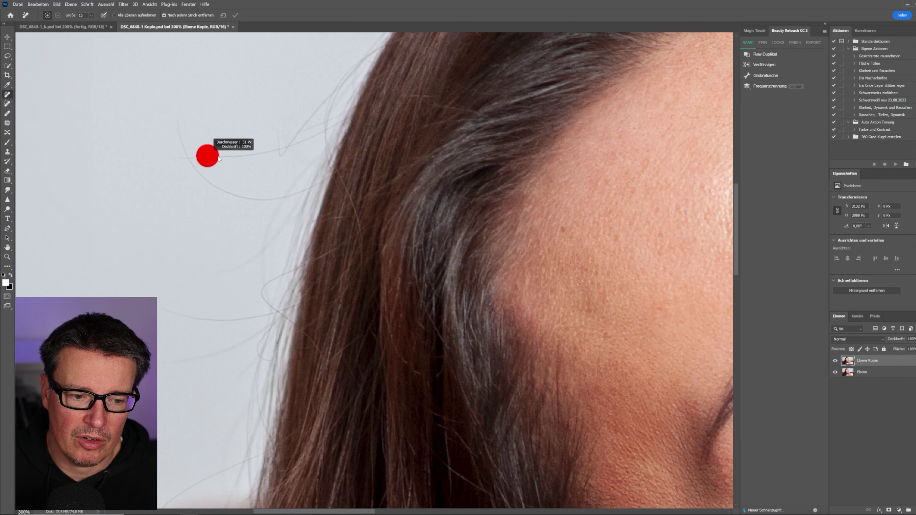
pyautogui.moveTo(207, 156); pyautogui.dragTo(207, 158)
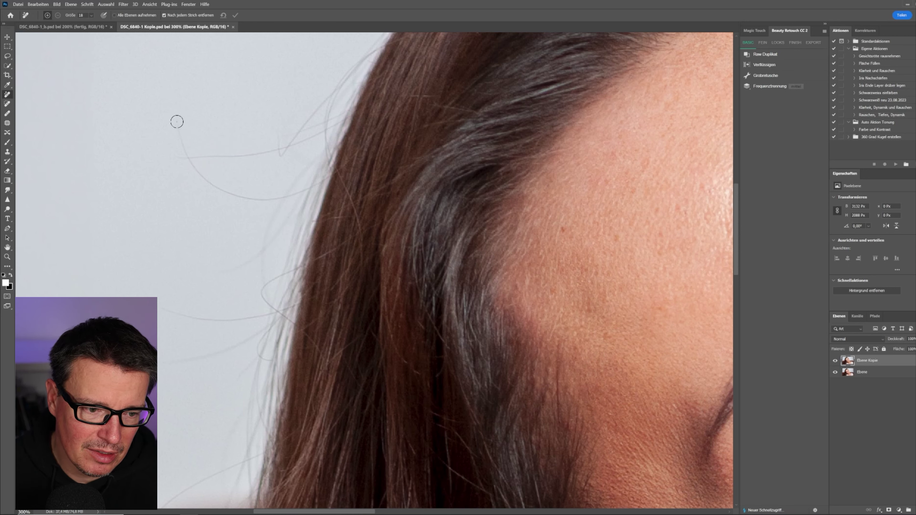
pyautogui.moveTo(177, 123); pyautogui.dragTo(219, 186)
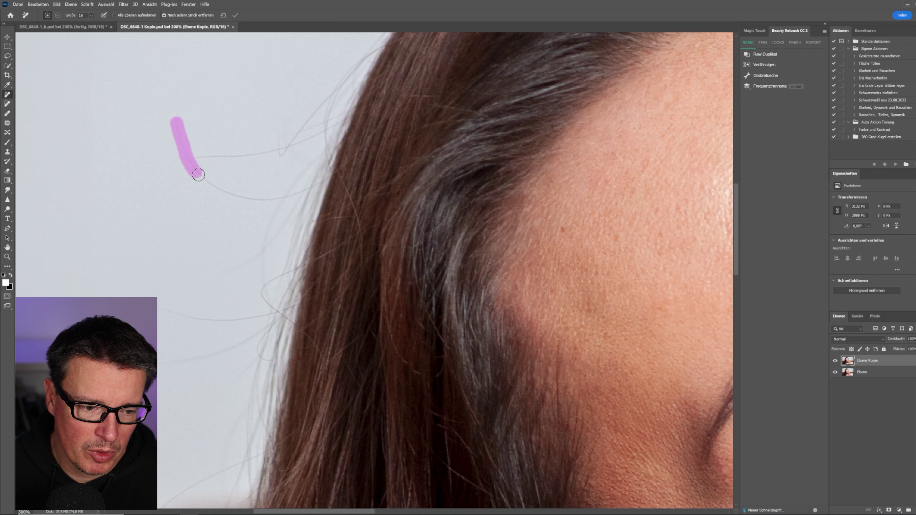
pyautogui.moveTo(219, 187); pyautogui.dragTo(270, 201)
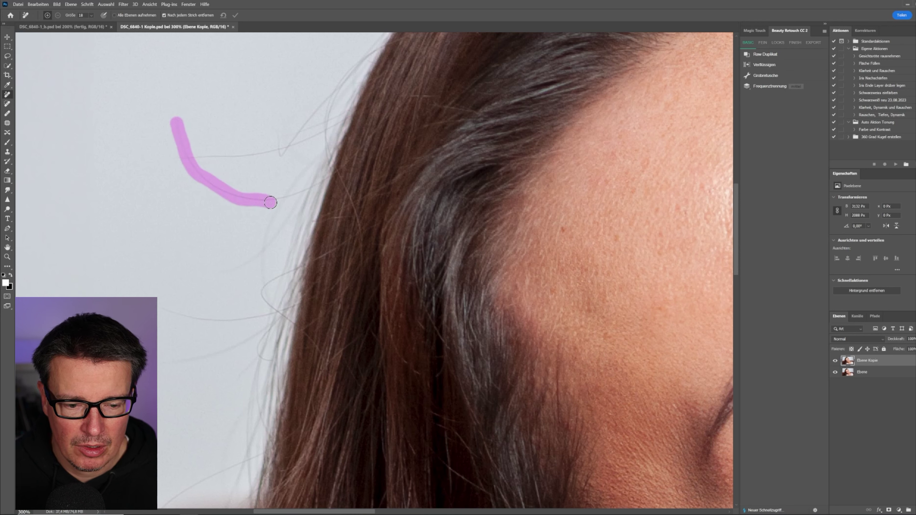
pyautogui.moveTo(186, 156); pyautogui.dragTo(287, 150)
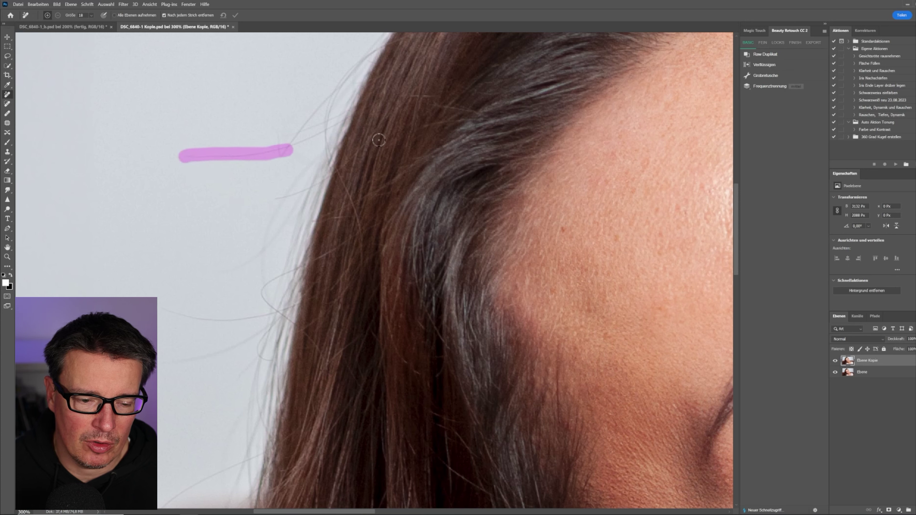
pyautogui.moveTo(276, 134)
pyautogui.mouseDown()
pyautogui.moveTo(289, 133)
pyautogui.moveTo(318, 159)
pyautogui.mouseUp()
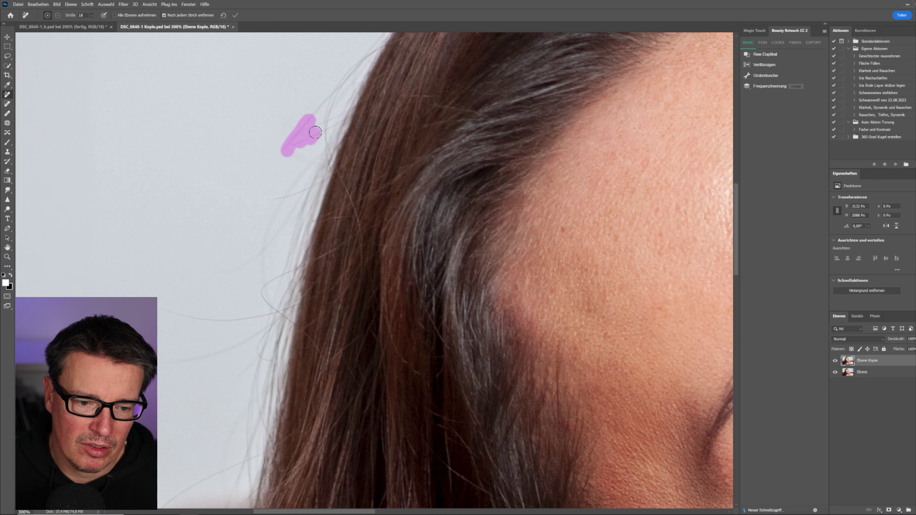
pyautogui.scroll(-3, 252, 163)
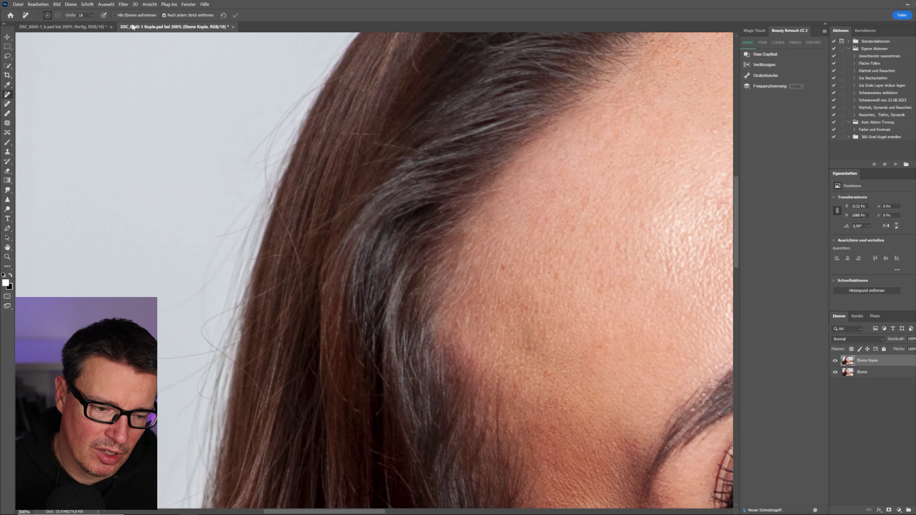
pyautogui.hotkey('ctrl', '+')
pyautogui.moveTo(157, 78)
pyautogui.mouseDown()
pyautogui.moveTo(225, 127)
pyautogui.moveTo(239, 153)
pyautogui.mouseUp()
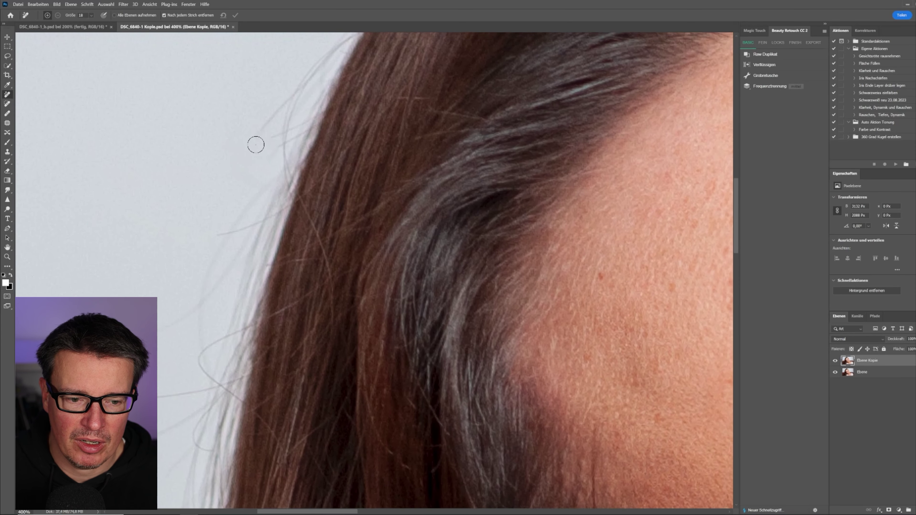
pyautogui.moveTo(256, 142); pyautogui.dragTo(256, 139)
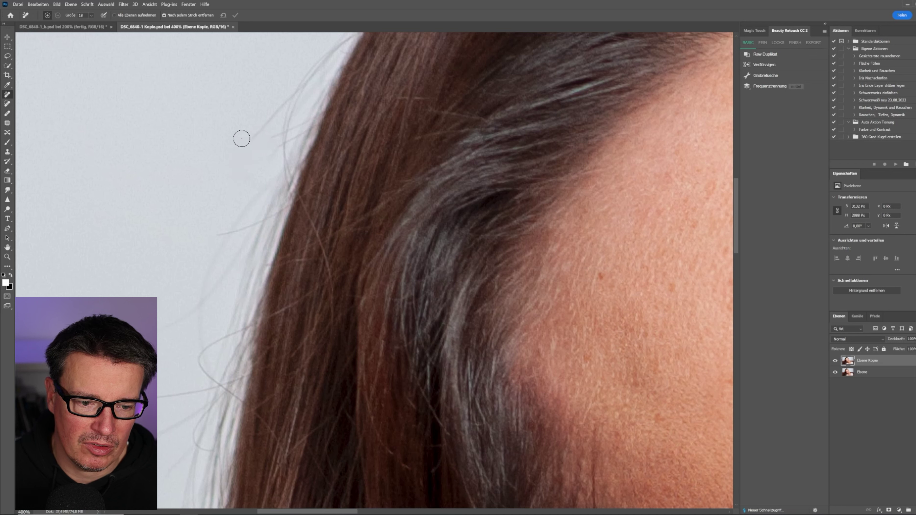
pyautogui.click(7, 151)
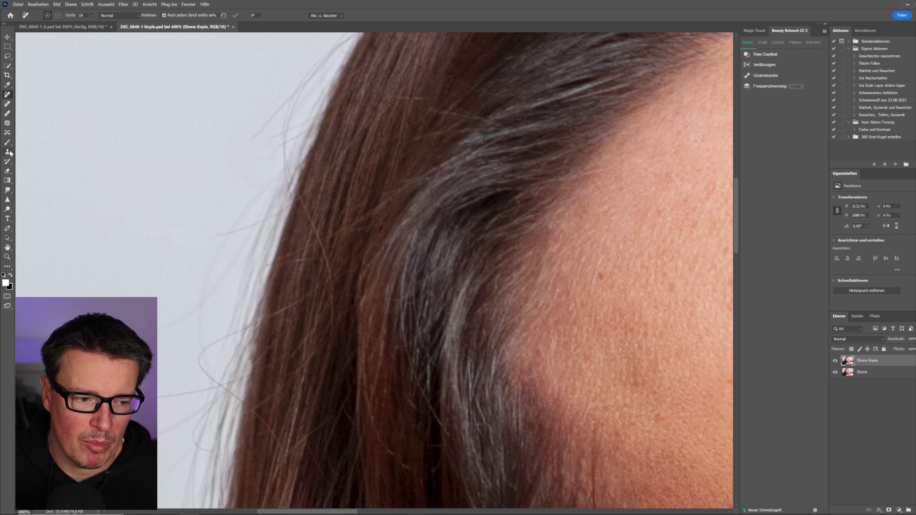
# Step: Sample clean background as the clone source and zoom out to 300% around the hairline
pyautogui.keyDown('alt'); pyautogui.click(242, 119); pyautogui.keyUp('alt')
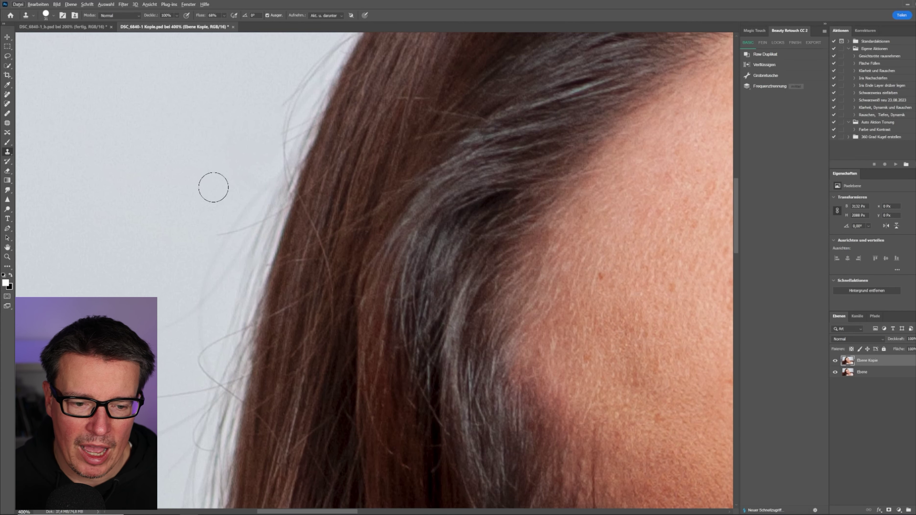
pyautogui.hotkey('ctrl', '-')
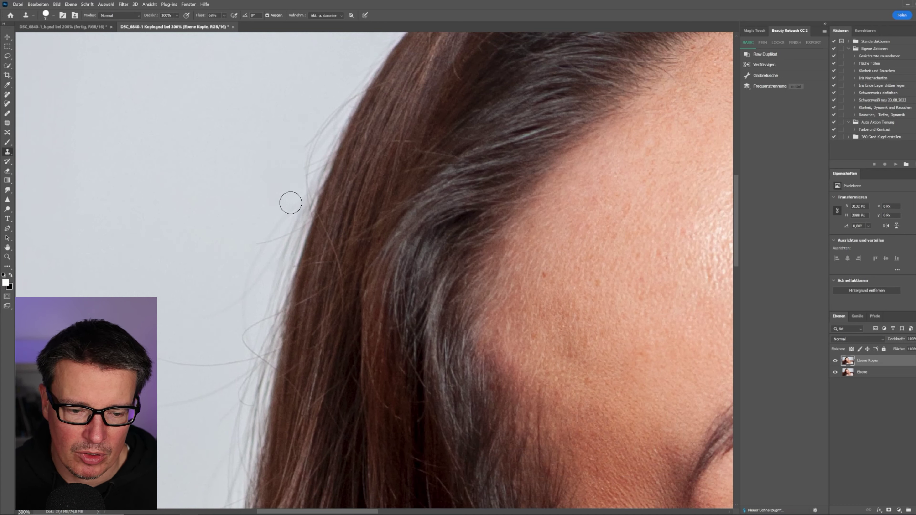
pyautogui.scroll(-1, 290, 202)
pyautogui.scroll(-2, 268, 163)
pyautogui.scroll(-1, 288, 119)
# Step: At 200%, clone background over the stray hairs and undo a bad stroke
pyautogui.scroll(-1, 292, 139)
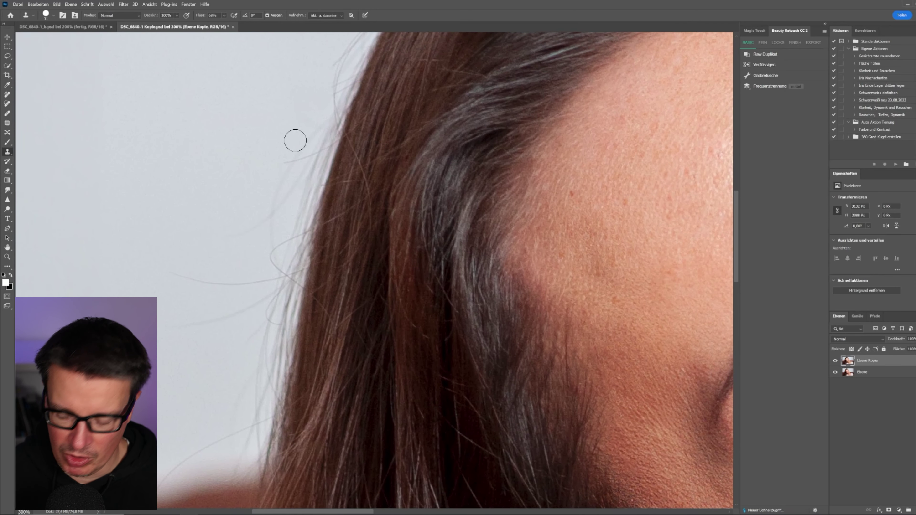
pyautogui.hotkey('ctrl', '-')
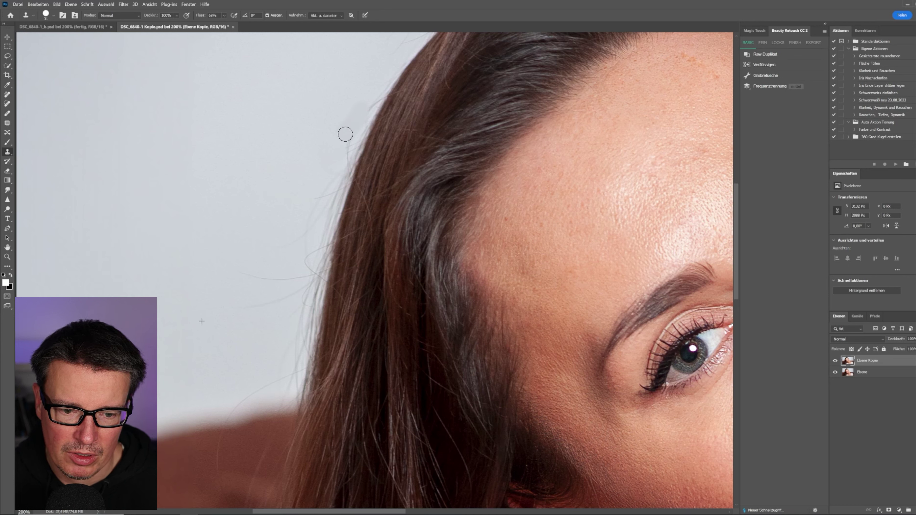
pyautogui.moveTo(345, 134)
pyautogui.mouseDown()
pyautogui.moveTo(333, 114)
pyautogui.moveTo(328, 143)
pyautogui.mouseUp()
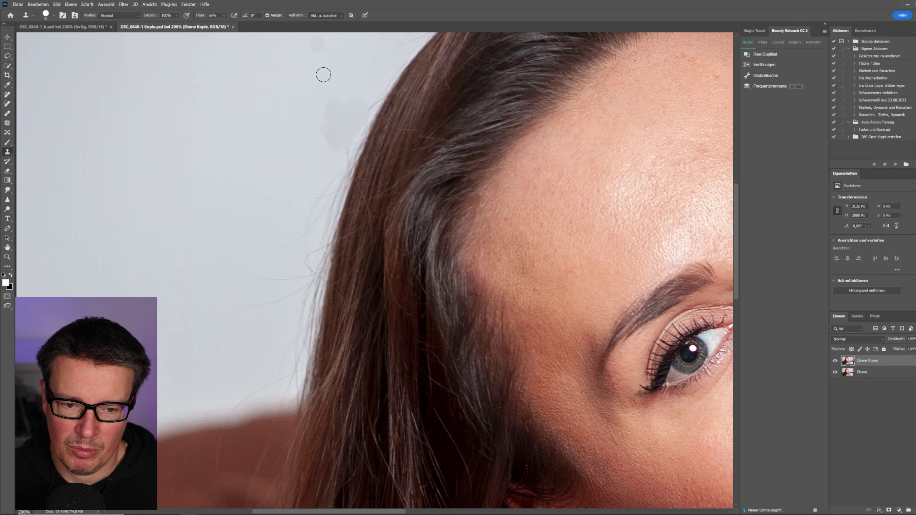
pyautogui.moveTo(394, 188); pyautogui.dragTo(354, 228)
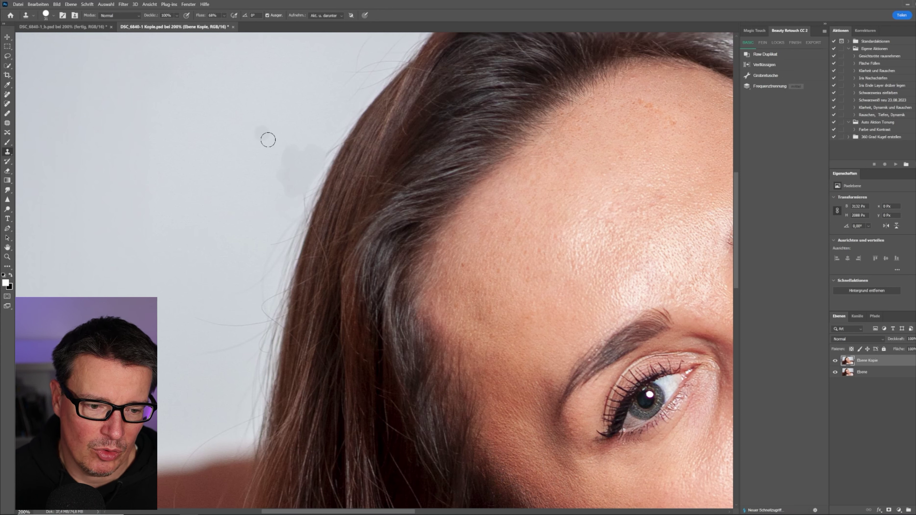
pyautogui.hotkey('ctrl', 'z')
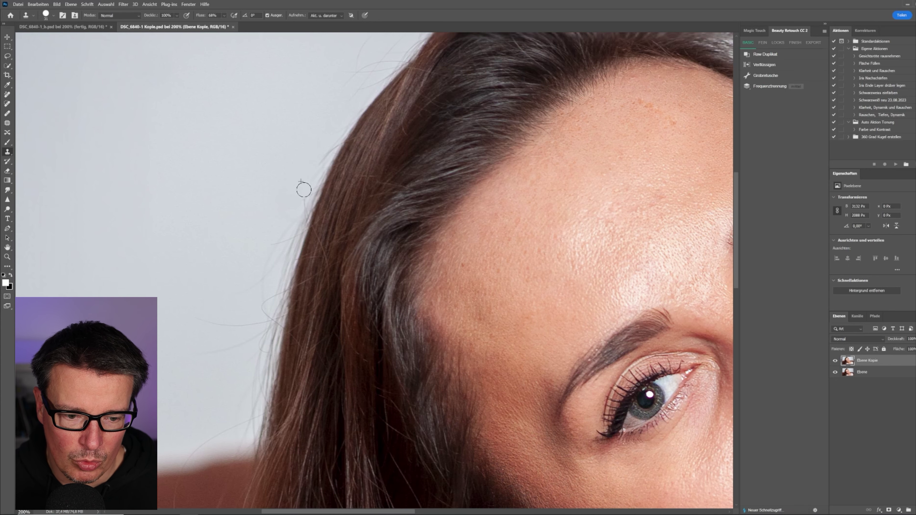
pyautogui.scroll(3, 281, 209)
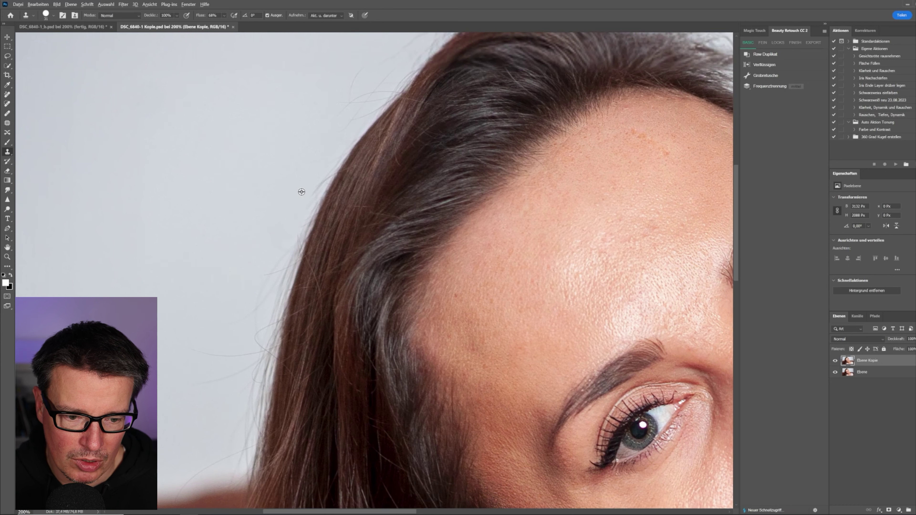
# Step: Resample clean background and move toward the upper hairline for cloning
pyautogui.moveTo(305, 198); pyautogui.dragTo(298, 214)
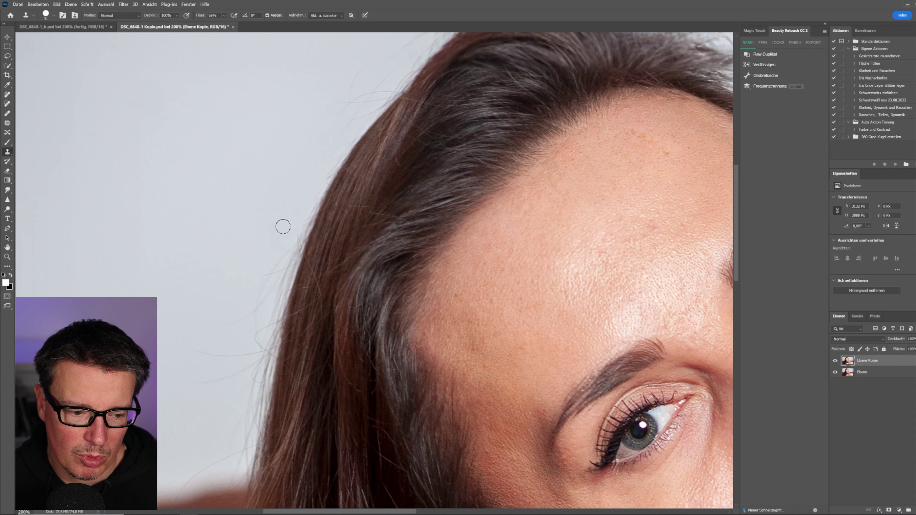
pyautogui.scroll(1, 279, 214)
pyautogui.scroll(-1, 290, 190)
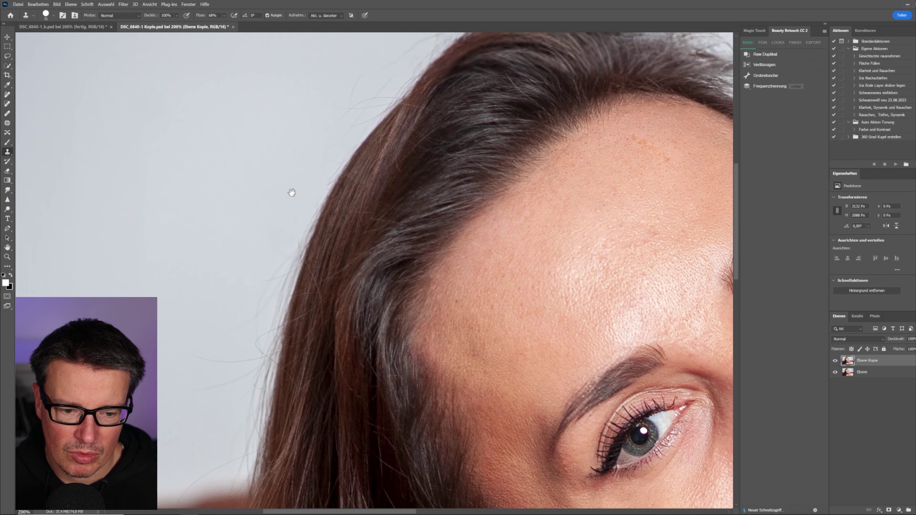
pyautogui.moveTo(295, 237); pyautogui.dragTo(290, 244)
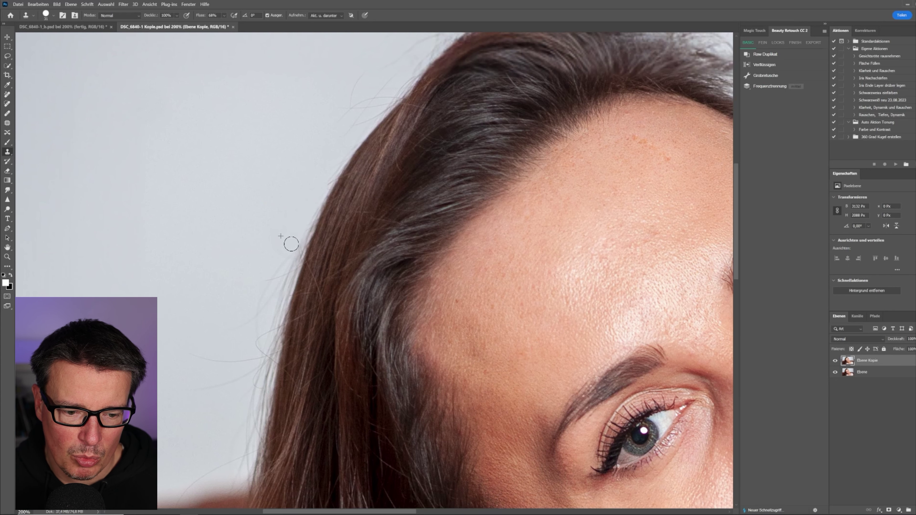
pyautogui.moveTo(321, 161); pyautogui.dragTo(293, 217)
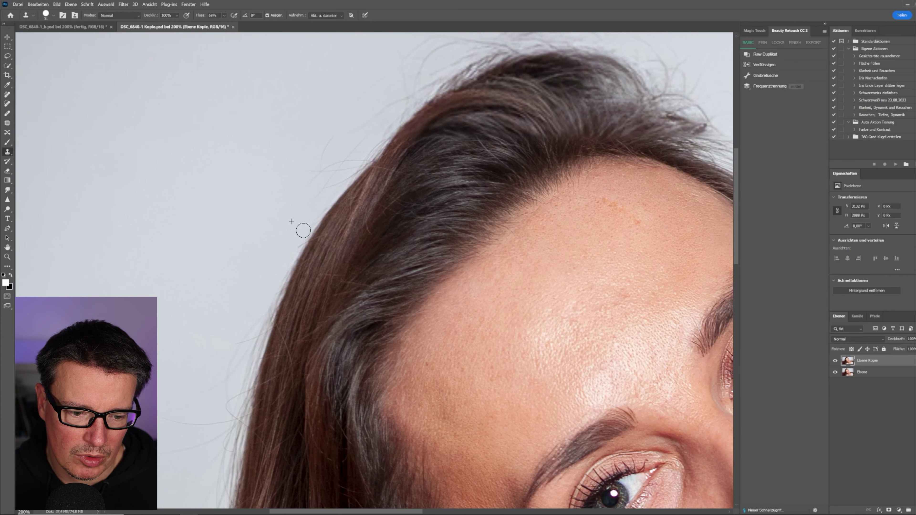
pyautogui.scroll(1, 319, 254)
pyautogui.moveTo(376, 210); pyautogui.dragTo(390, 192)
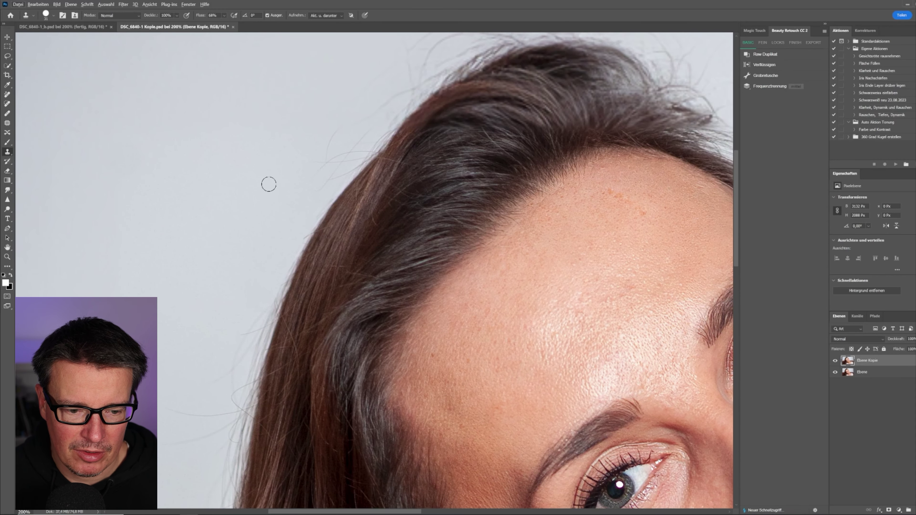
# Step: Enlarge the clone brush from 31 to 65, clone over the hair, then fit the portrait
pyautogui.moveTo(268, 185)
pyautogui.mouseDown()
pyautogui.moveTo(286, 230)
pyautogui.moveTo(236, 370)
pyautogui.mouseUp()
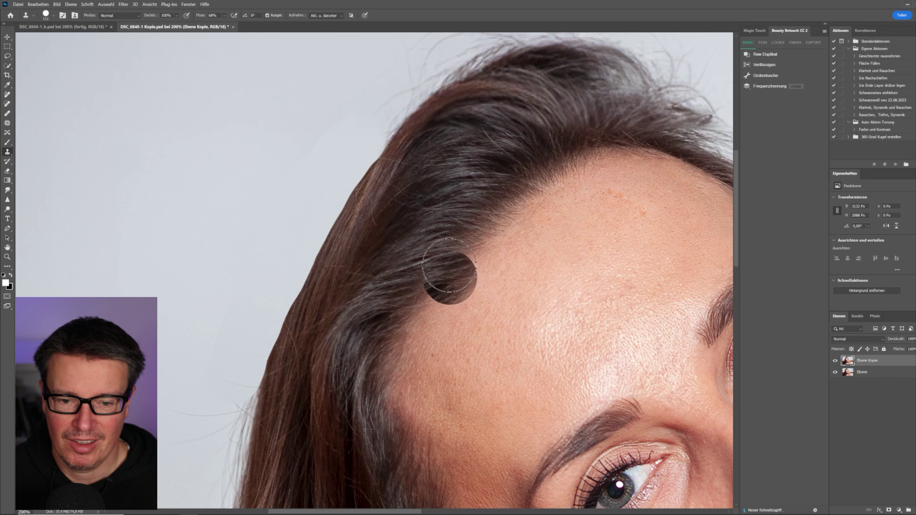
pyautogui.scroll(2, 439, 262)
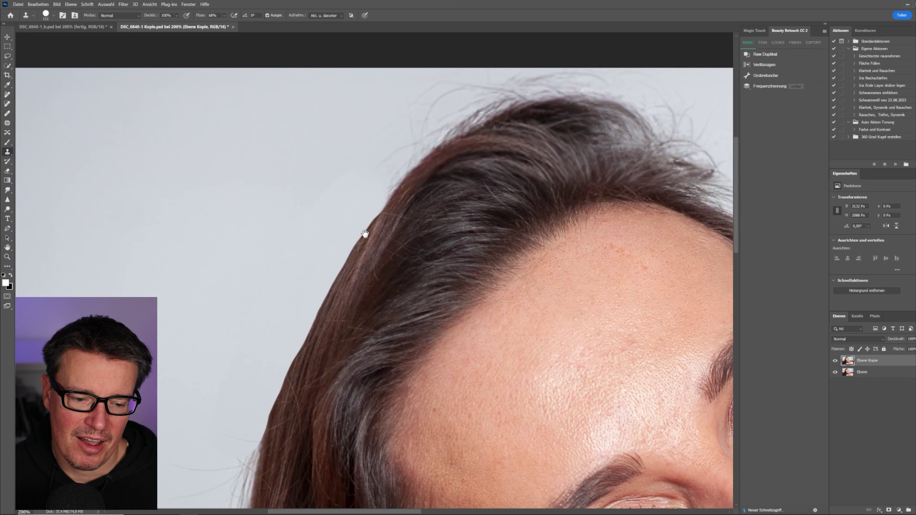
pyautogui.scroll(-3, 366, 231)
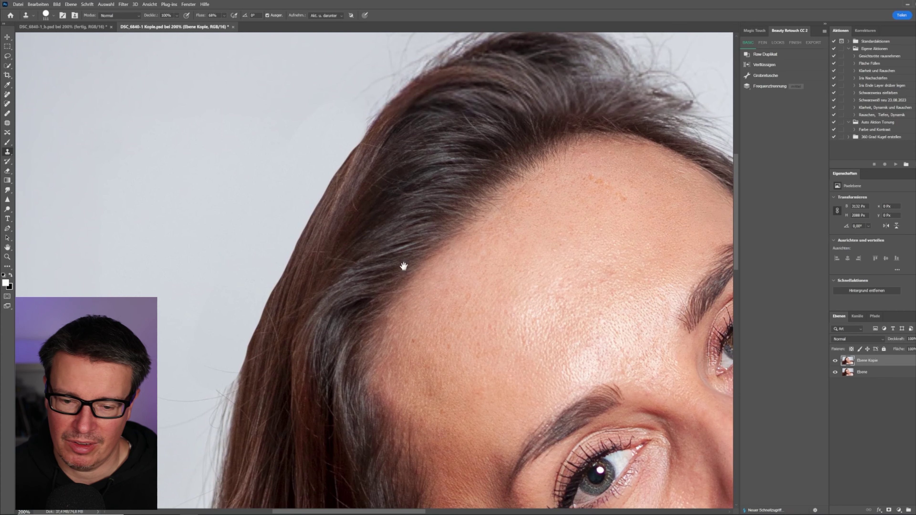
pyautogui.moveTo(481, 325); pyautogui.dragTo(467, 244)
pyautogui.hotkey('ctrl', '0')
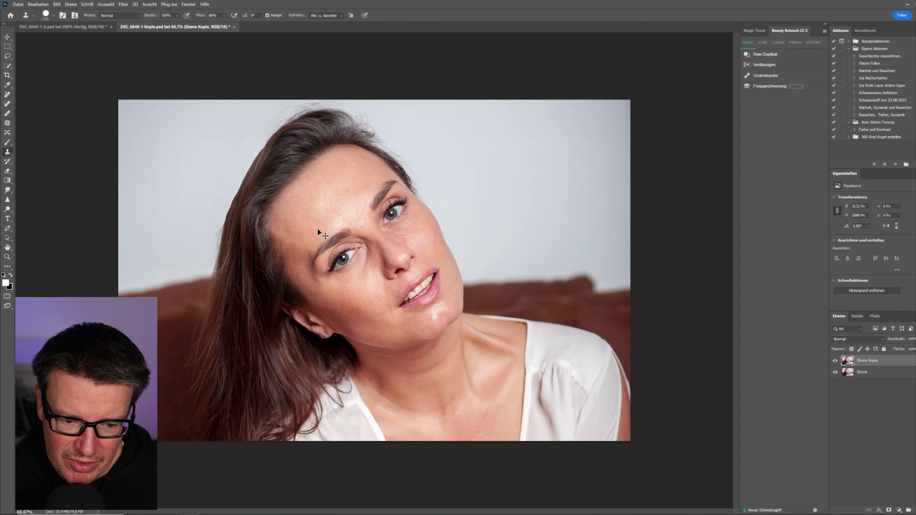
# Step: Zoom in on the forehead with the Patch tool and clear an accidental selection
pyautogui.scroll(2, 318, 230)
pyautogui.scroll(1, 287, 232)
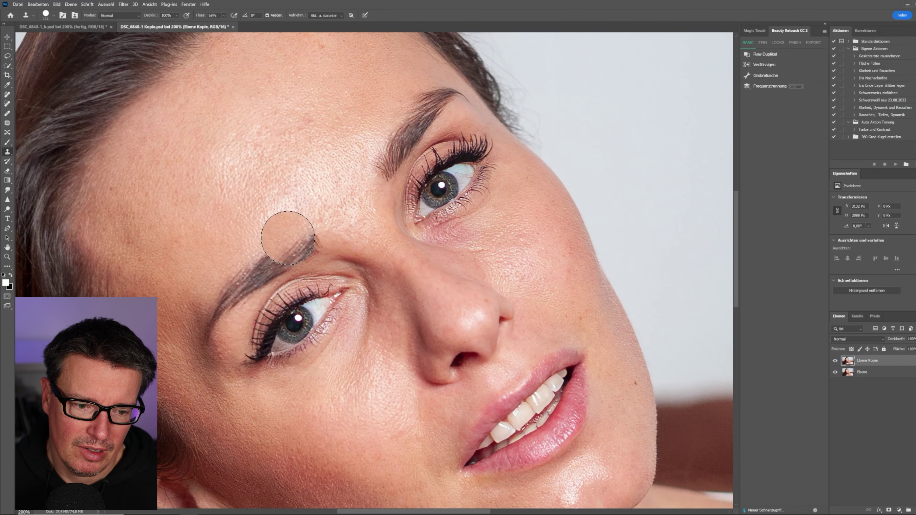
pyautogui.click(10, 123)
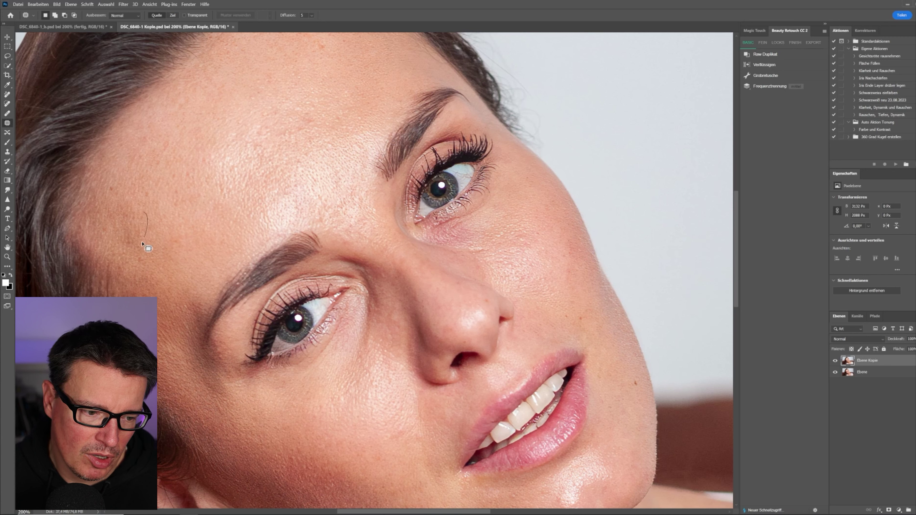
pyautogui.moveTo(118, 246)
pyautogui.mouseDown()
pyautogui.moveTo(105, 208)
pyautogui.moveTo(132, 190)
pyautogui.moveTo(119, 207)
pyautogui.moveTo(142, 166)
pyautogui.moveTo(185, 192)
pyautogui.mouseUp()
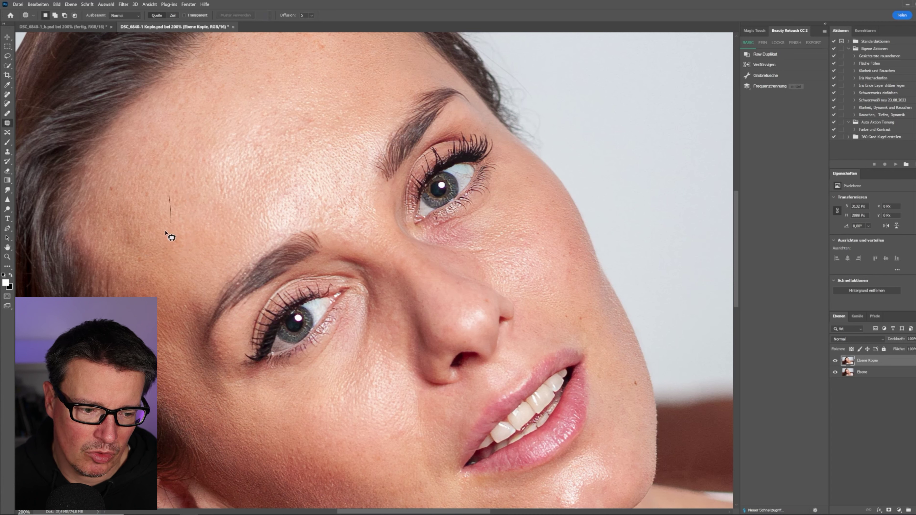
pyautogui.moveTo(198, 192); pyautogui.dragTo(163, 202)
pyautogui.hotkey('ctrl', 'd')
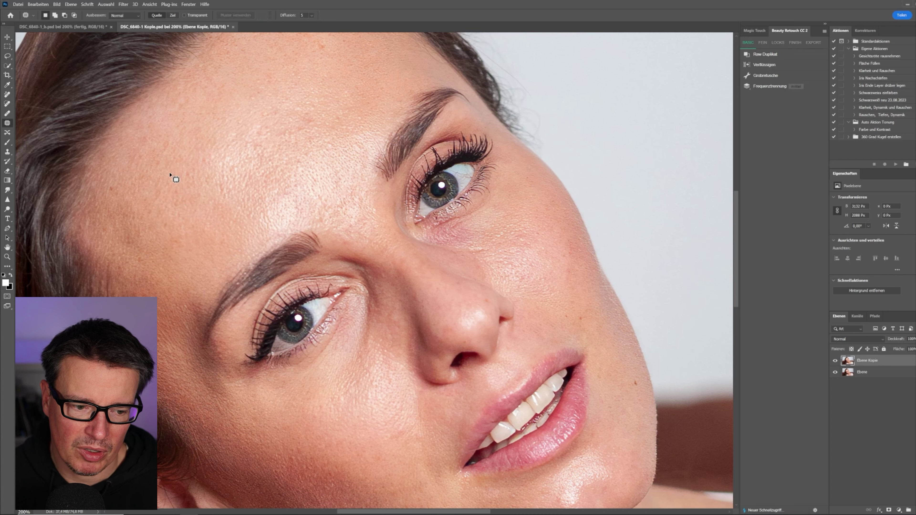
# Step: Patch the uneven forehead area above the left eyebrow with smoother skin
pyautogui.moveTo(187, 161); pyautogui.dragTo(196, 180)
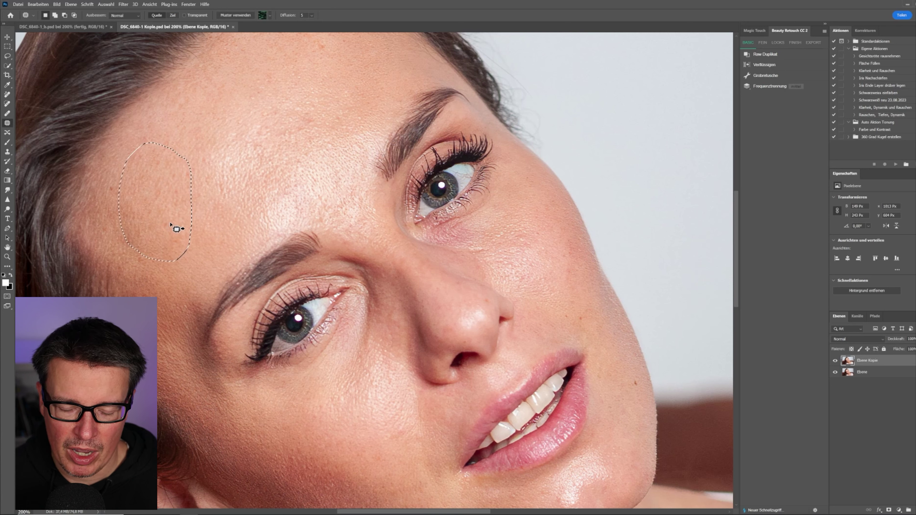
pyautogui.moveTo(172, 223); pyautogui.dragTo(280, 190)
pyautogui.hotkey('ctrl', 'd')
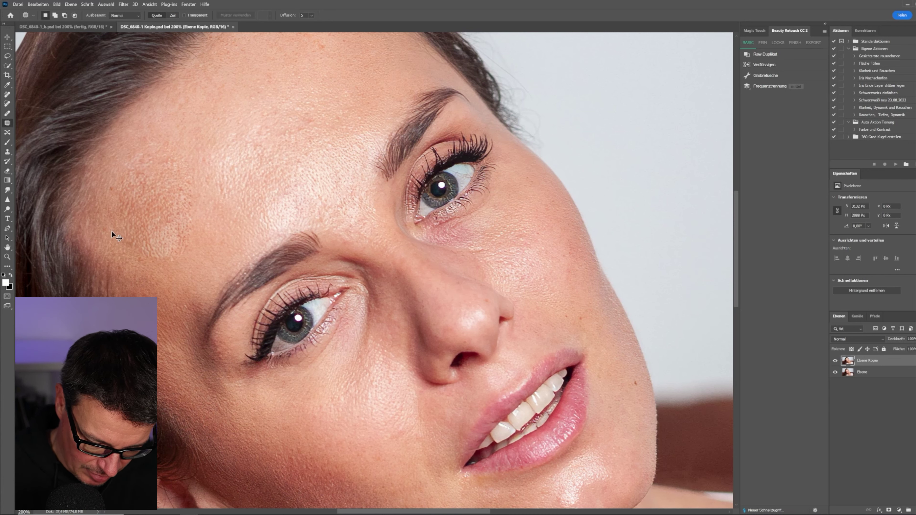
pyautogui.hotkey('ctrl', 'd')
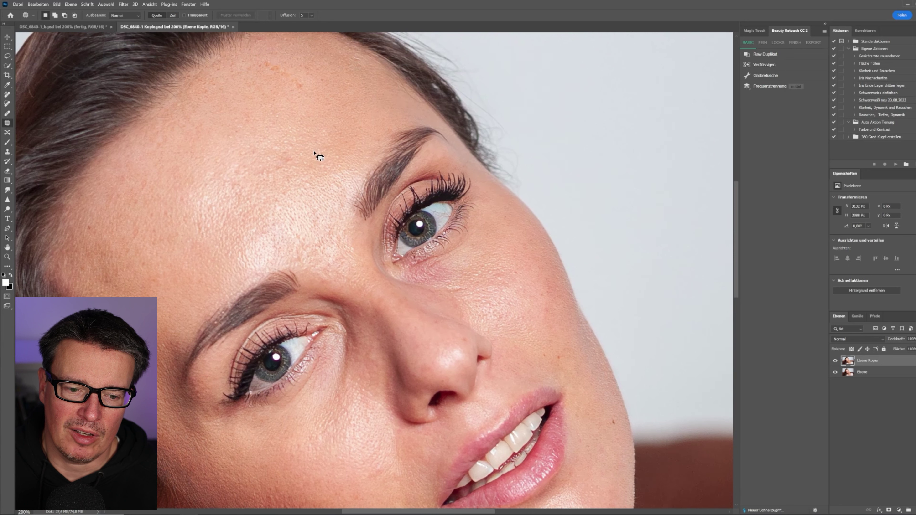
# Step: Patch two more uneven forehead areas, deselect, and zoom out to 100%
pyautogui.moveTo(314, 153)
pyautogui.mouseDown()
pyautogui.moveTo(279, 155)
pyautogui.moveTo(301, 158)
pyautogui.mouseUp()
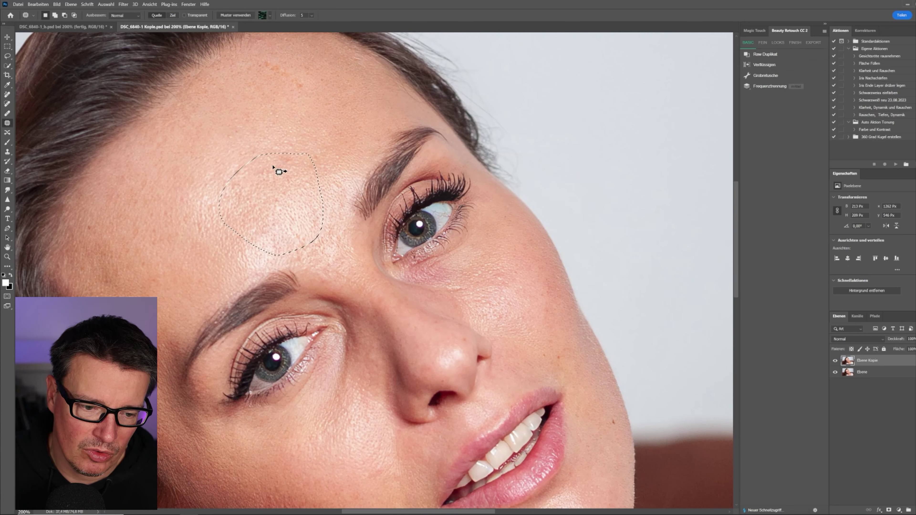
pyautogui.moveTo(291, 202); pyautogui.dragTo(202, 233)
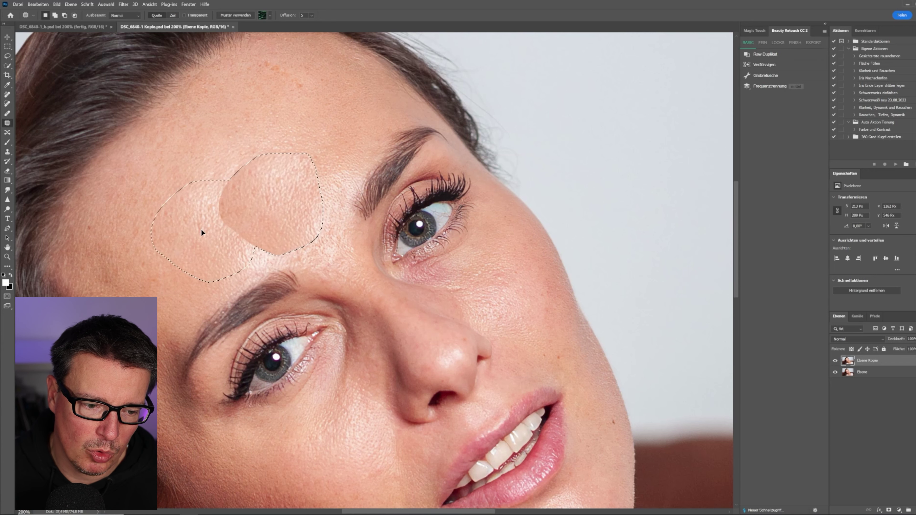
pyautogui.hotkey('ctrl', 'd')
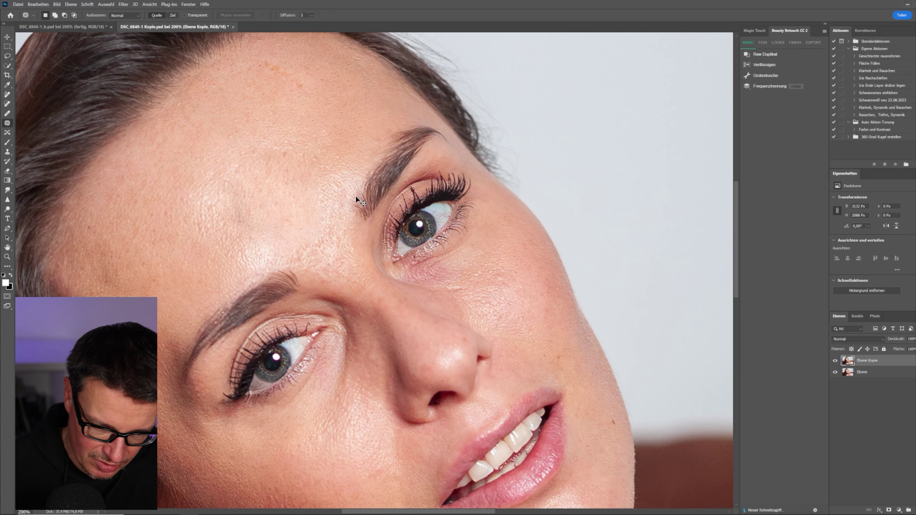
pyautogui.moveTo(310, 155); pyautogui.dragTo(259, 155)
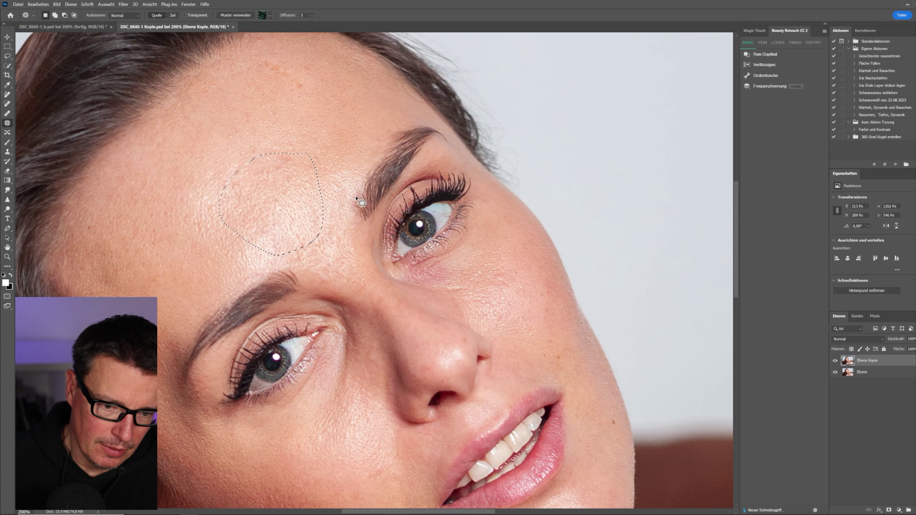
pyautogui.hotkey('ctrl', 'd')
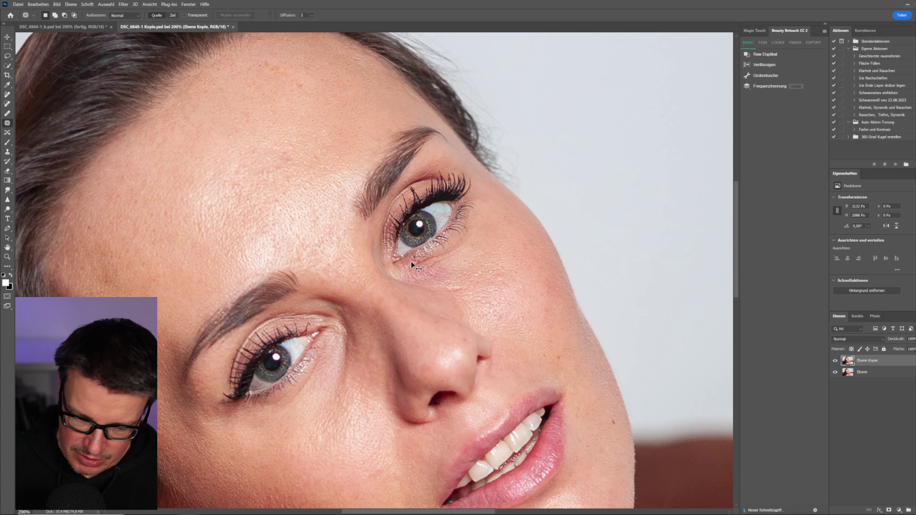
pyautogui.hotkey('ctrl', '-')
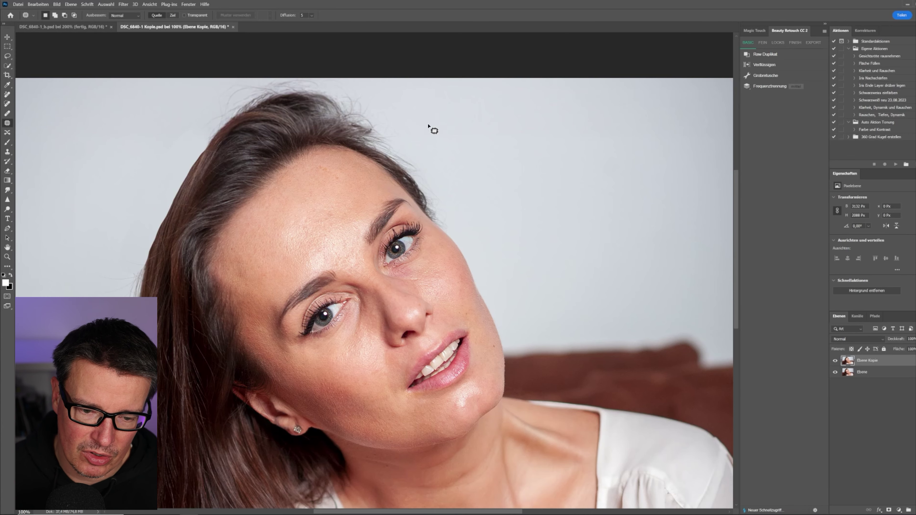
# Step: Patch the stray hair strand above the head with clean background
pyautogui.hotkey('ctrl', '+')
pyautogui.moveTo(405, 98); pyautogui.dragTo(367, 196)
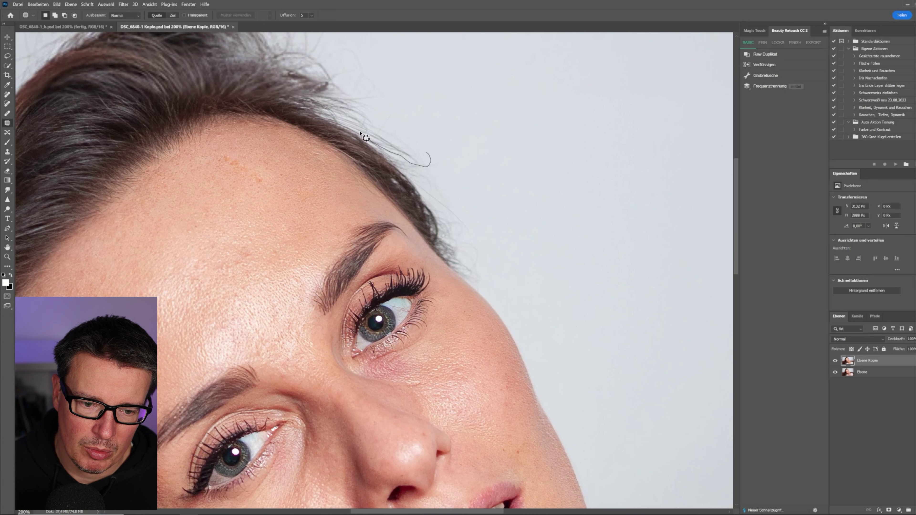
pyautogui.moveTo(366, 106)
pyautogui.mouseDown()
pyautogui.moveTo(348, 101)
pyautogui.moveTo(415, 96)
pyautogui.mouseUp()
pyautogui.hotkey('ctrl', 'd')
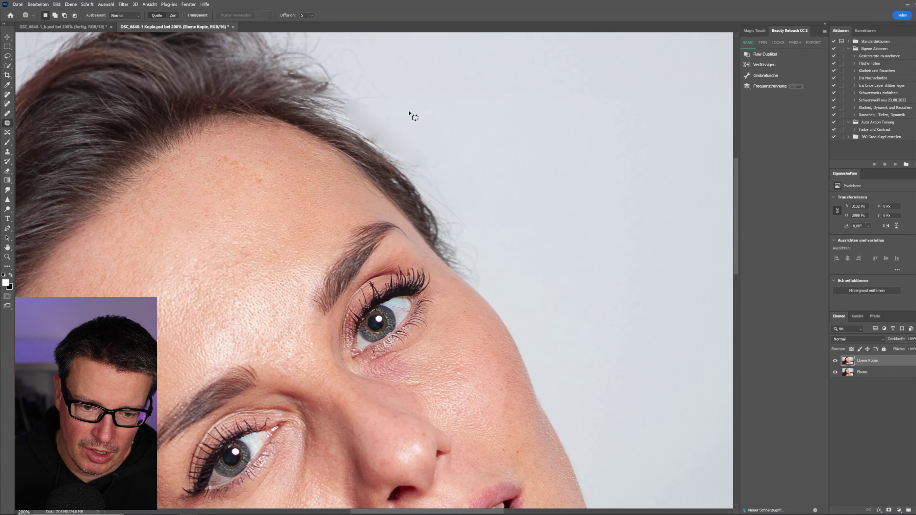
# Step: At 300%, patch the flyaway hair tips along the hairline with background
pyautogui.hotkey('ctrl', '+')
pyautogui.moveTo(392, 48)
pyautogui.mouseDown()
pyautogui.moveTo(389, 156)
pyautogui.moveTo(448, 241)
pyautogui.mouseUp()
pyautogui.moveTo(387, 155)
pyautogui.mouseDown()
pyautogui.moveTo(272, 127)
pyautogui.moveTo(439, 137)
pyautogui.mouseUp()
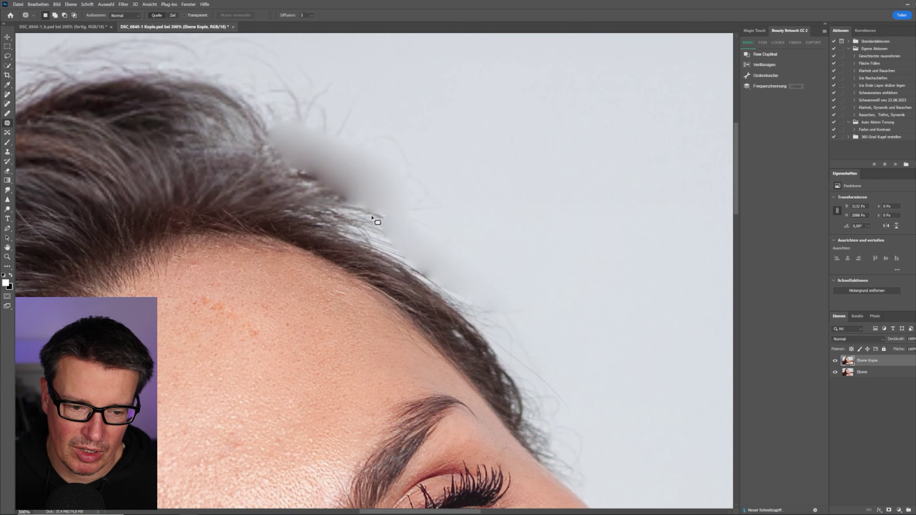
# Step: Paint out the flyaway hairs along the hairline with the Remove tool
pyautogui.click(7, 94)
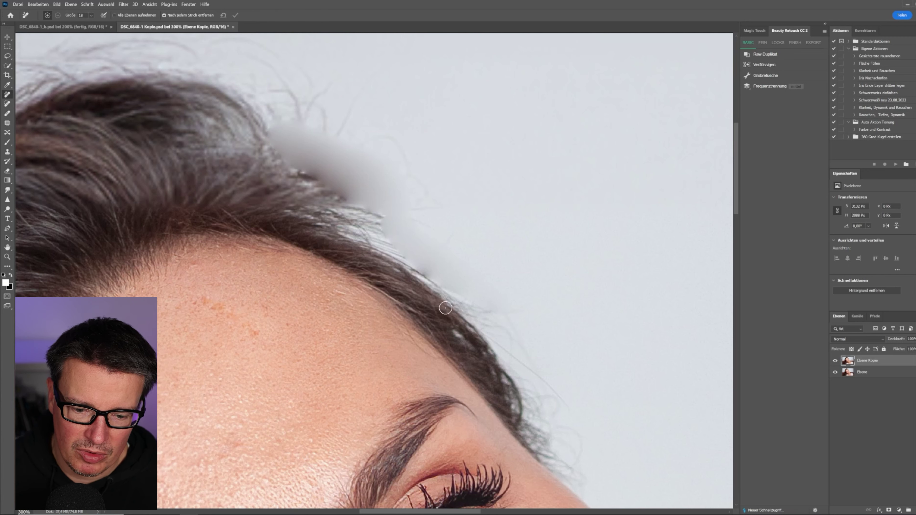
pyautogui.moveTo(451, 298)
pyautogui.mouseDown()
pyautogui.moveTo(493, 333)
pyautogui.moveTo(484, 312)
pyautogui.mouseUp()
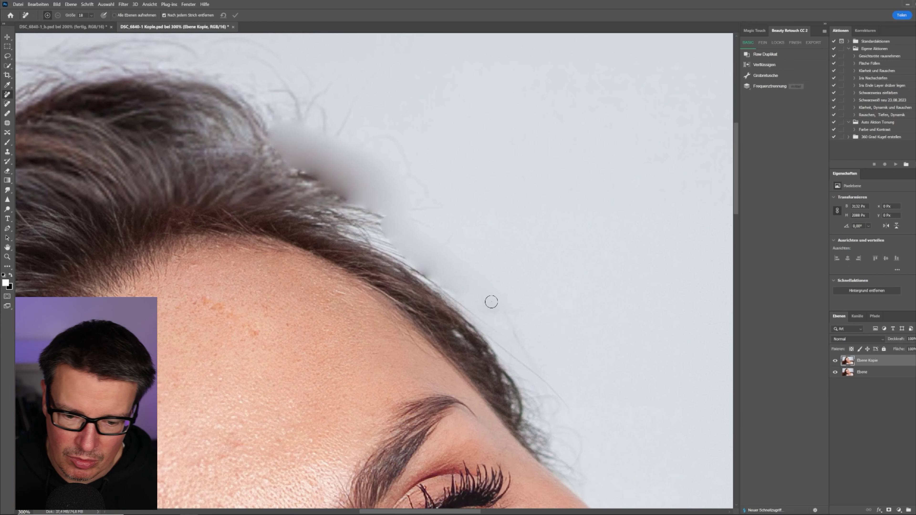
pyautogui.moveTo(523, 348)
pyautogui.mouseDown()
pyautogui.moveTo(503, 299)
pyautogui.moveTo(498, 327)
pyautogui.mouseUp()
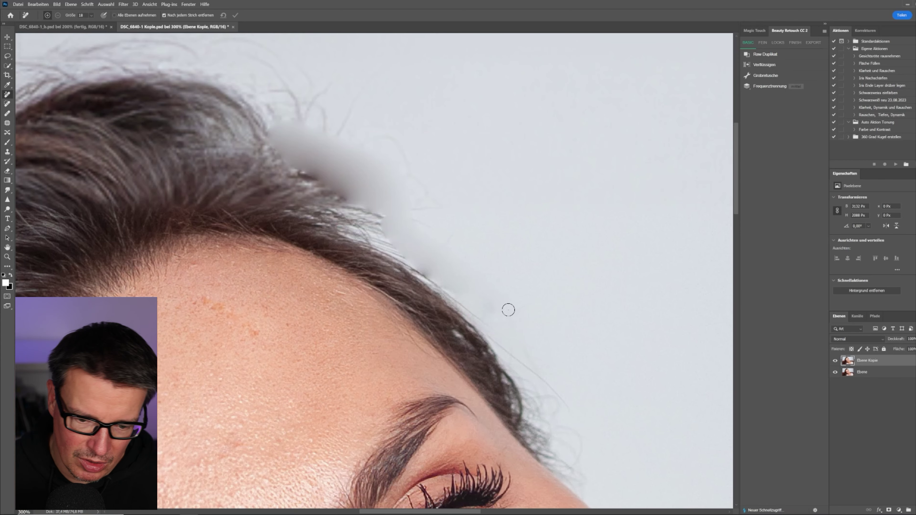
# Step: Check the hairline by zooming and toggling the copy layer against the original
pyautogui.hotkey('ctrl', '-')
pyautogui.hotkey('ctrl', '+')
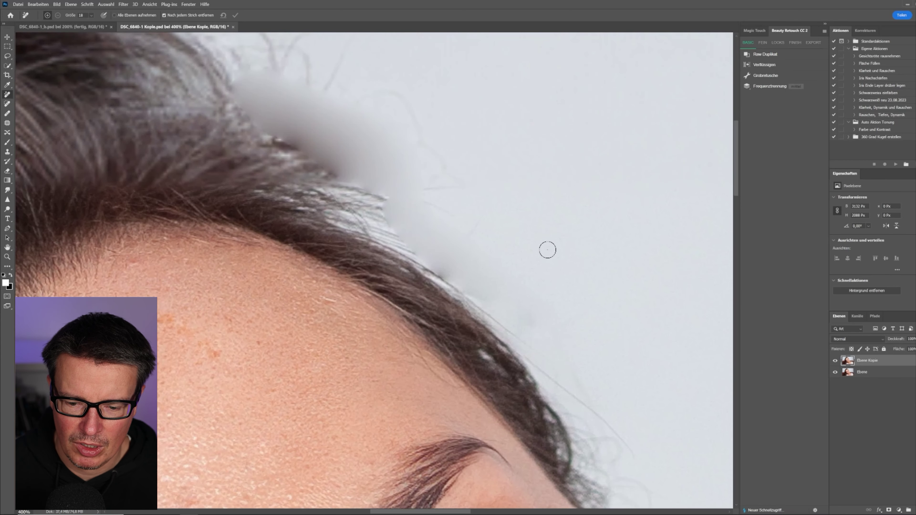
pyautogui.hotkey('ctrl', '-')
pyautogui.hotkey('ctrl', '-')
pyautogui.hotkey('ctrl', '+')
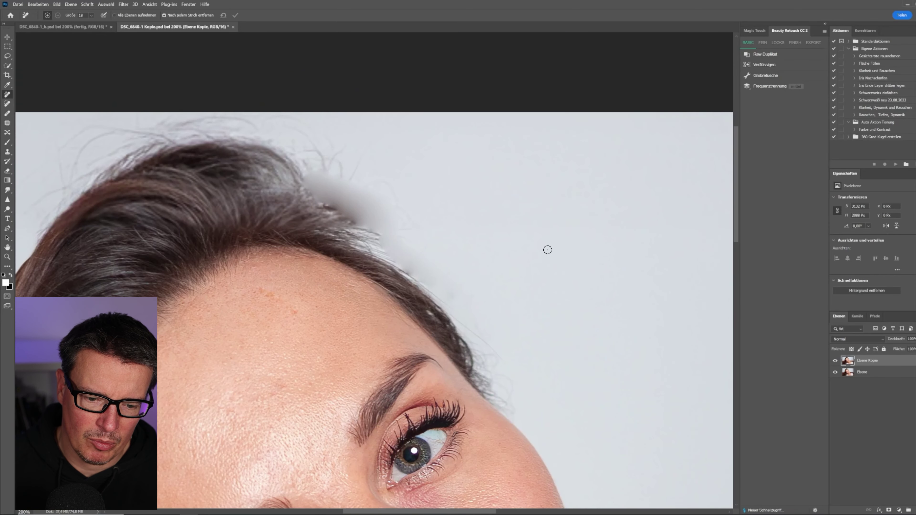
pyautogui.hotkey('ctrl', '+')
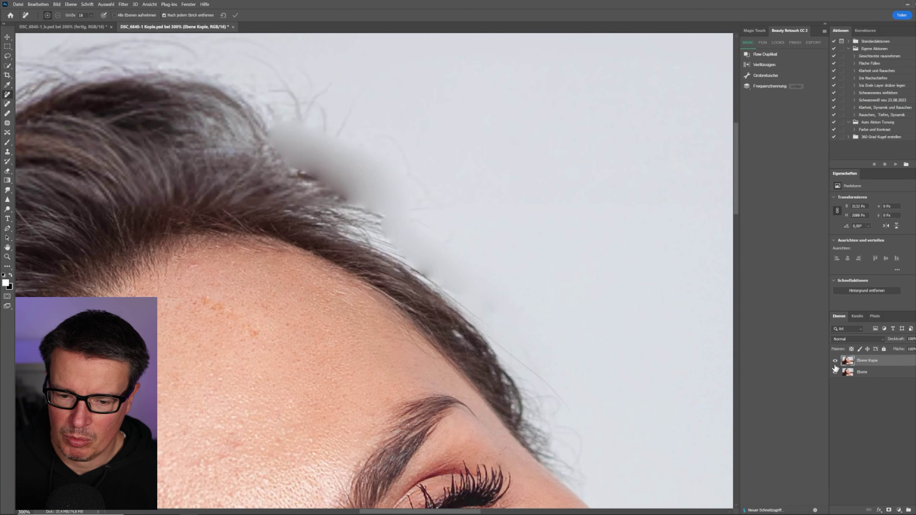
pyautogui.click(834, 364)
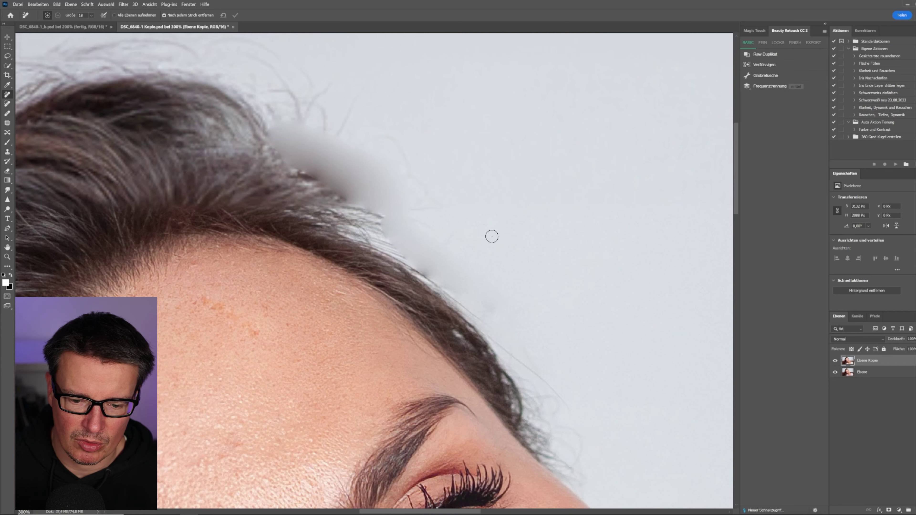
pyautogui.click(8, 153)
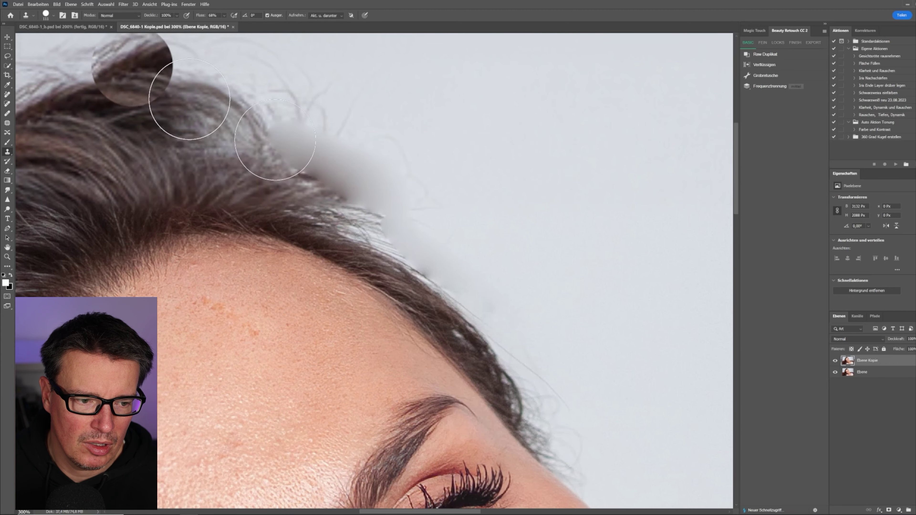
# Step: Give the Clone Stamp a soft round (Rund weich) brush of about 59 px
pyautogui.click(46, 15)
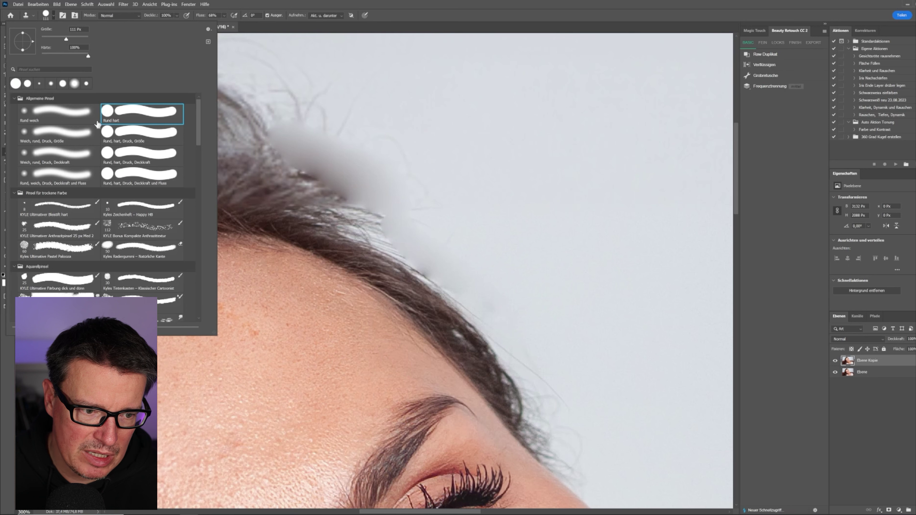
pyautogui.click(75, 114)
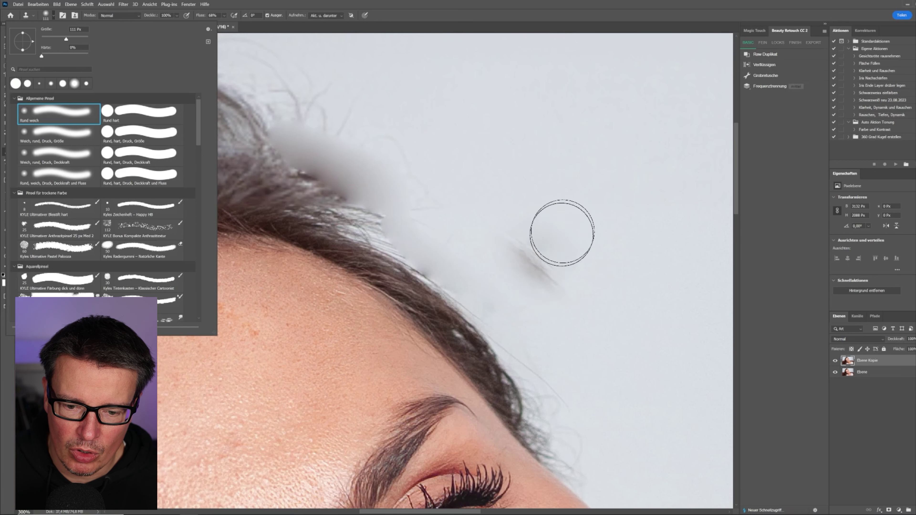
pyautogui.moveTo(517, 241); pyautogui.dragTo(510, 230)
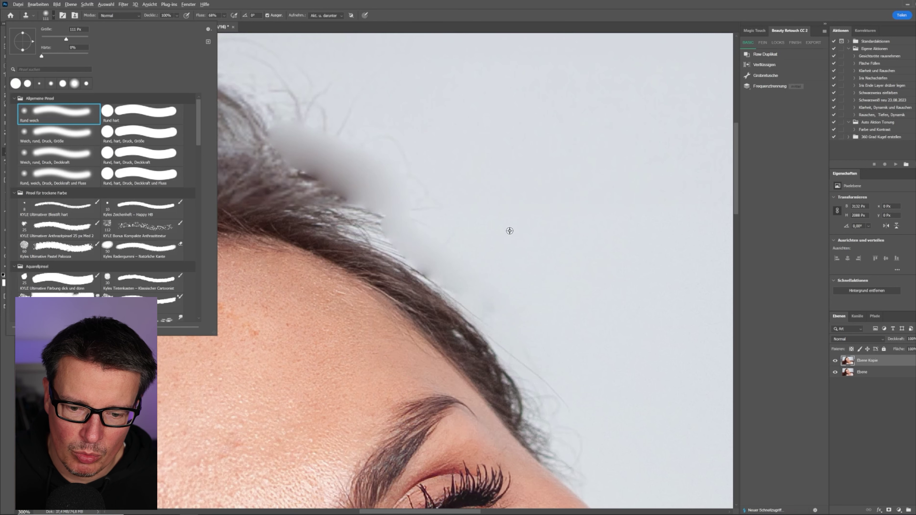
pyautogui.click(490, 20)
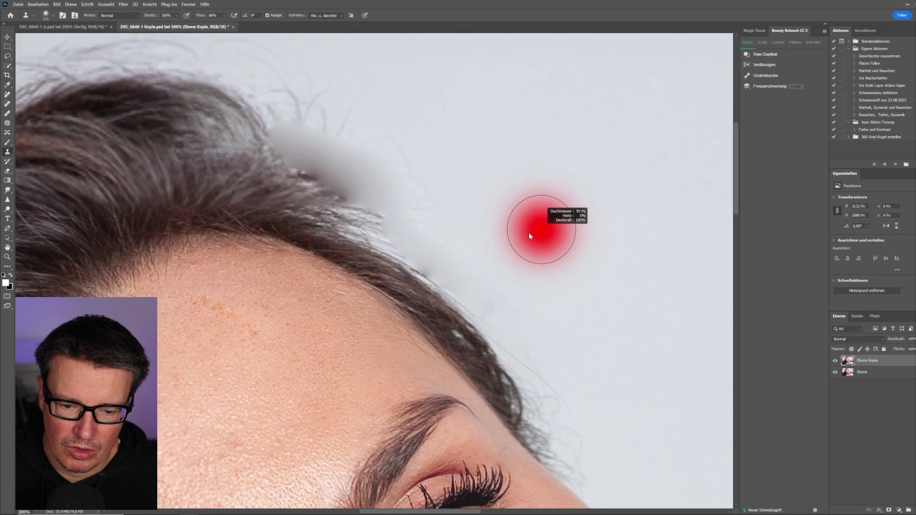
pyautogui.moveTo(528, 233); pyautogui.dragTo(518, 235)
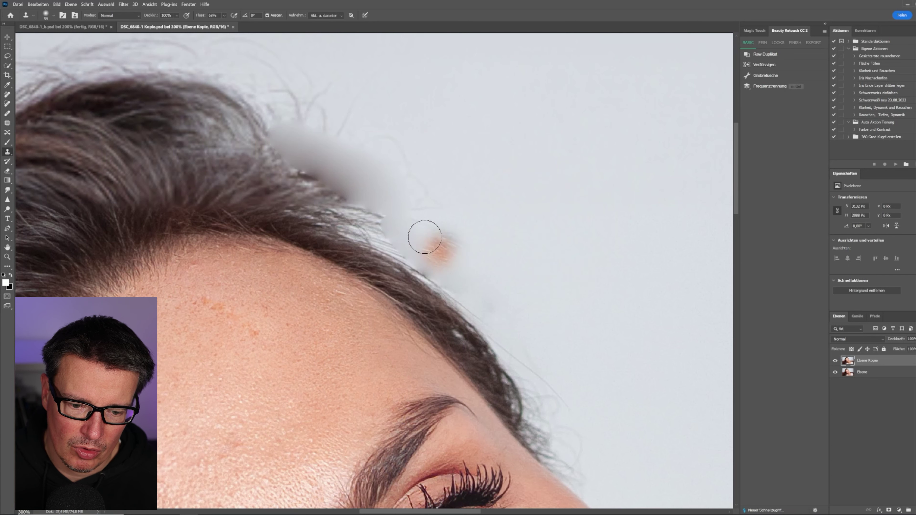
# Step: Clone clean background over the orange blotch and stray hairs along the hairline
pyautogui.moveTo(424, 237); pyautogui.dragTo(443, 256)
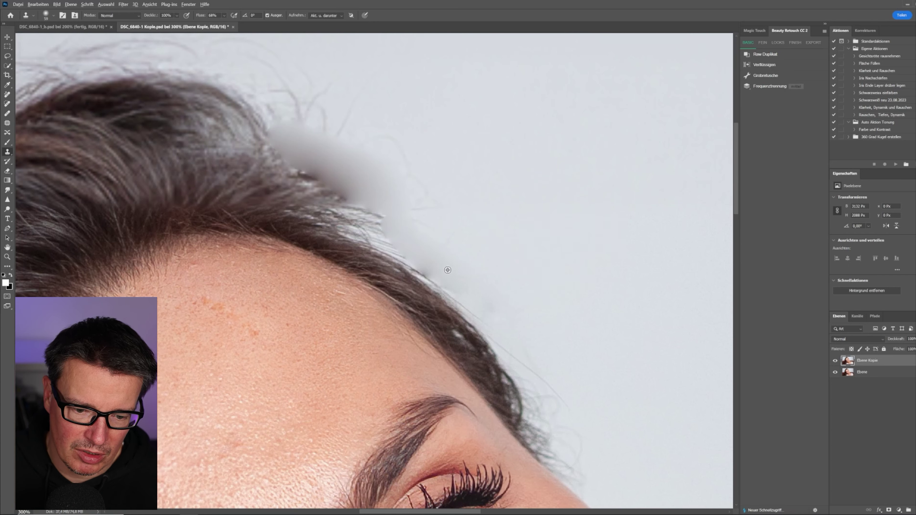
pyautogui.keyDown('alt'); pyautogui.click(474, 246); pyautogui.keyUp('alt')
pyautogui.moveTo(431, 247)
pyautogui.mouseDown()
pyautogui.moveTo(481, 301)
pyautogui.moveTo(432, 246)
pyautogui.mouseUp()
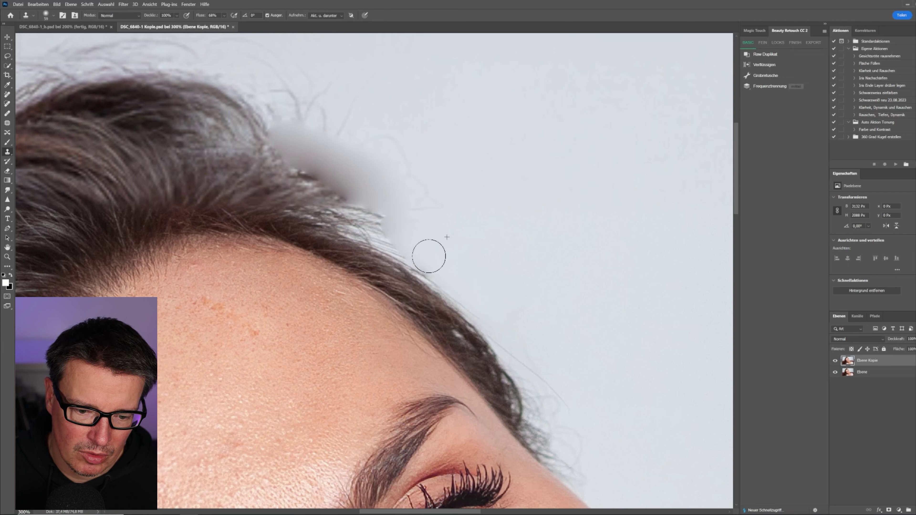
pyautogui.moveTo(417, 248)
pyautogui.mouseDown()
pyautogui.moveTo(412, 239)
pyautogui.moveTo(481, 293)
pyautogui.mouseUp()
pyautogui.keyDown('alt'); pyautogui.click(498, 218); pyautogui.keyUp('alt')
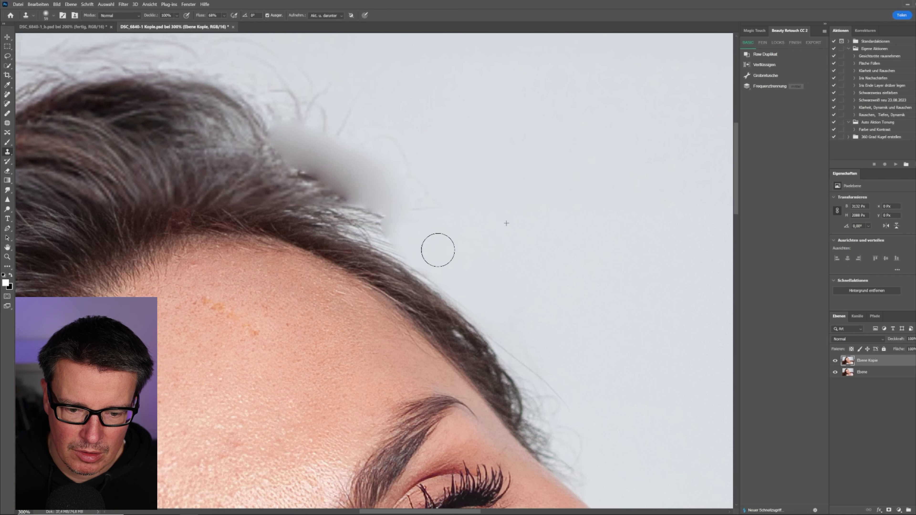
# Step: Toggle Ebene Kopie to compare before and after, then zoom to 100%
pyautogui.click(831, 361)
pyautogui.click(830, 360)
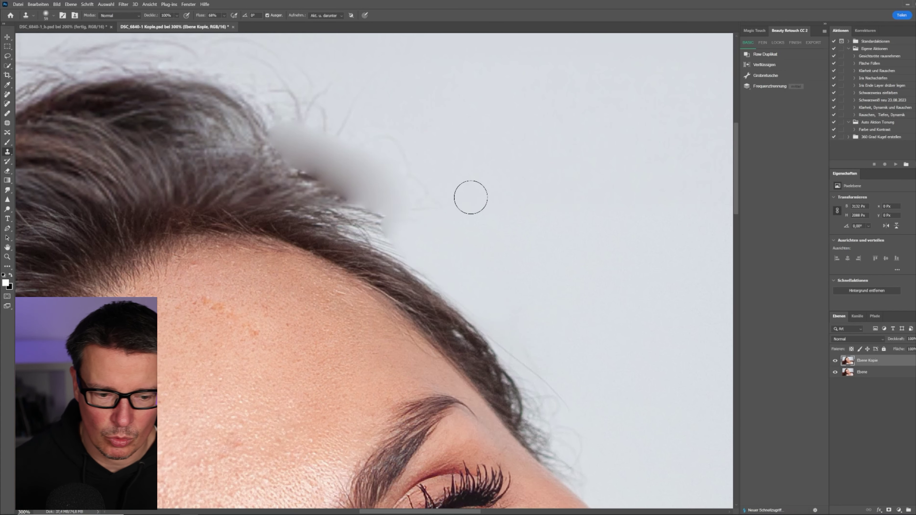
pyautogui.hotkey('ctrl', '1')
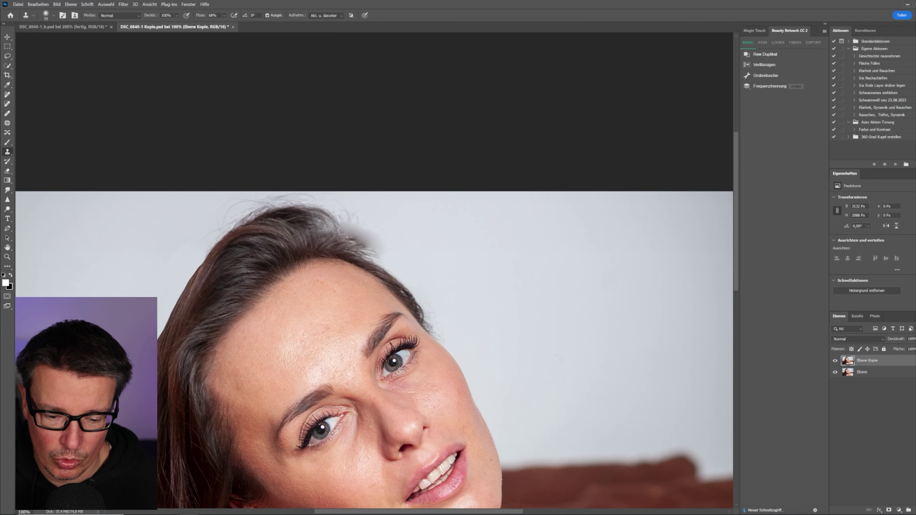
# Step: Pan the canvas down to bring the neck and shirt into view
pyautogui.moveTo(491, 391); pyautogui.dragTo(480, 245)
pyautogui.moveTo(517, 331); pyautogui.dragTo(510, 286)
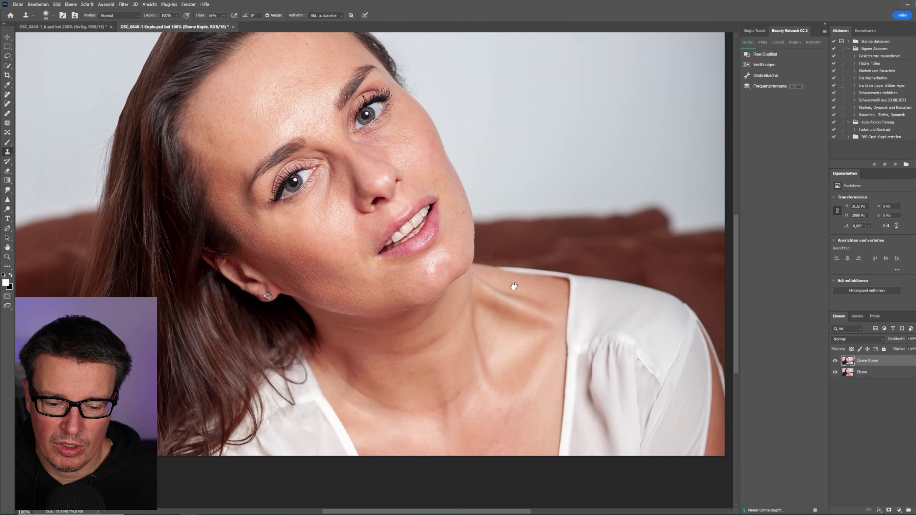
pyautogui.moveTo(435, 166); pyautogui.dragTo(445, 228)
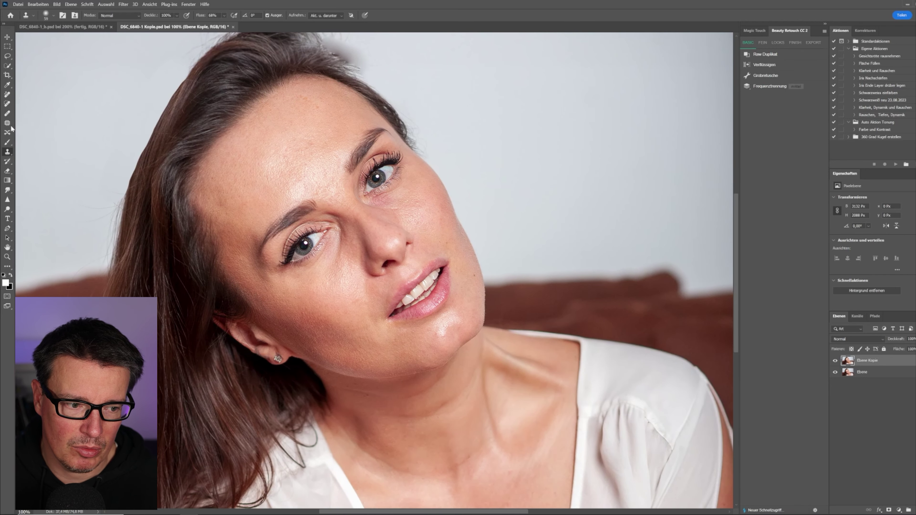
pyautogui.moveTo(604, 387)
pyautogui.mouseDown()
pyautogui.moveTo(495, 226)
pyautogui.moveTo(494, 252)
pyautogui.mouseUp()
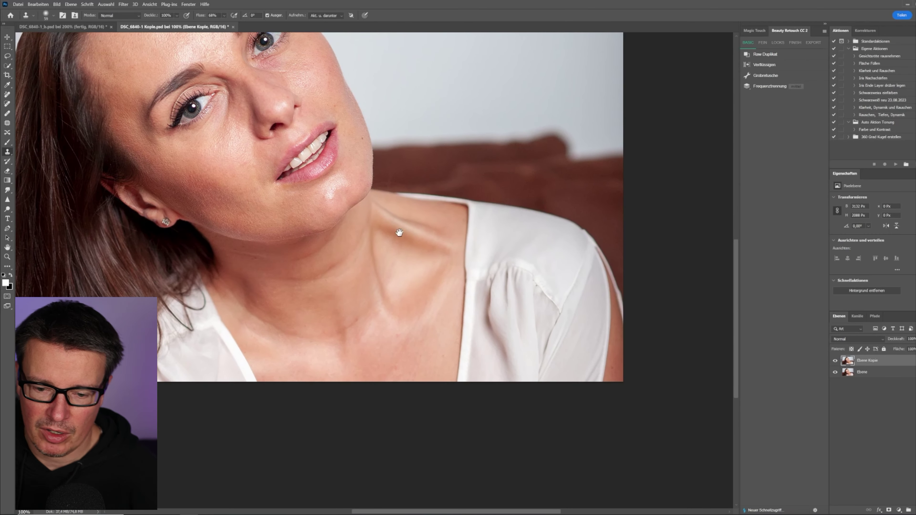
pyautogui.moveTo(430, 251); pyautogui.dragTo(418, 238)
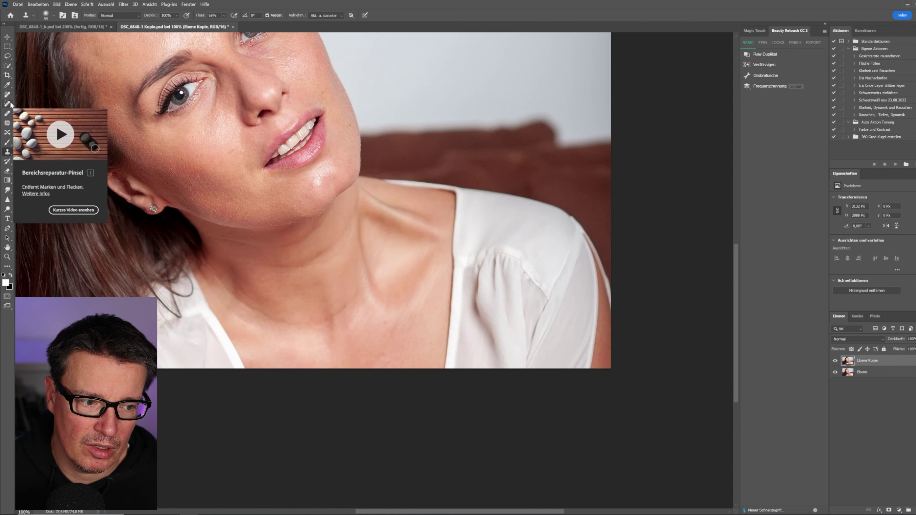
# Step: With the Remove tool active, zoom to 200% on the neck, collarbone and earring
pyautogui.click(7, 95)
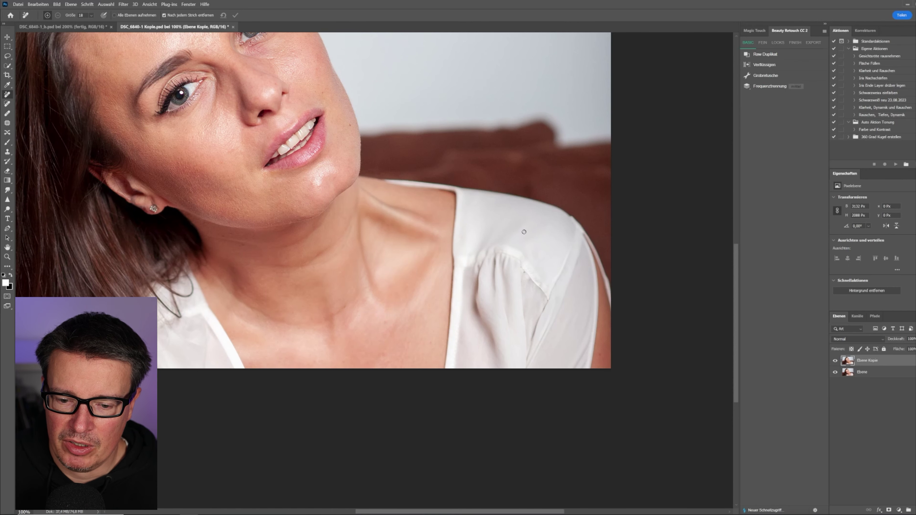
pyautogui.hotkey('ctrl', '+')
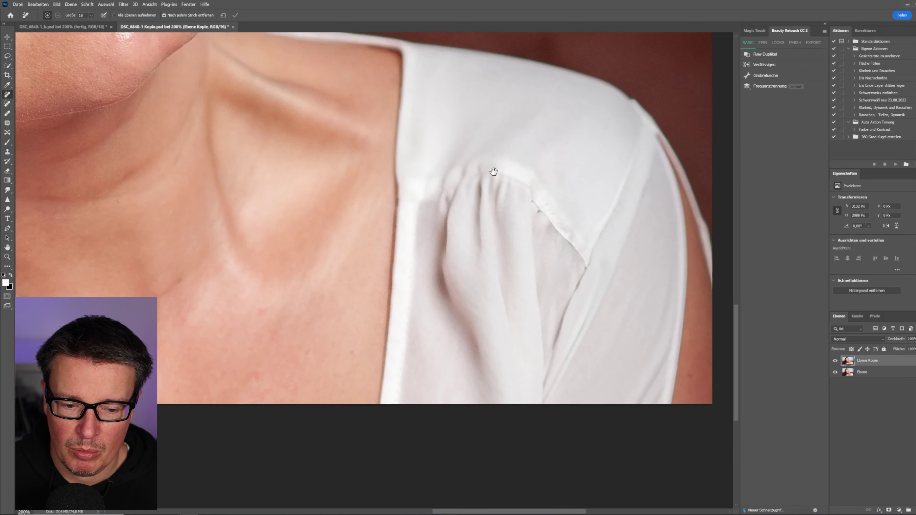
pyautogui.moveTo(575, 190); pyautogui.dragTo(476, 176)
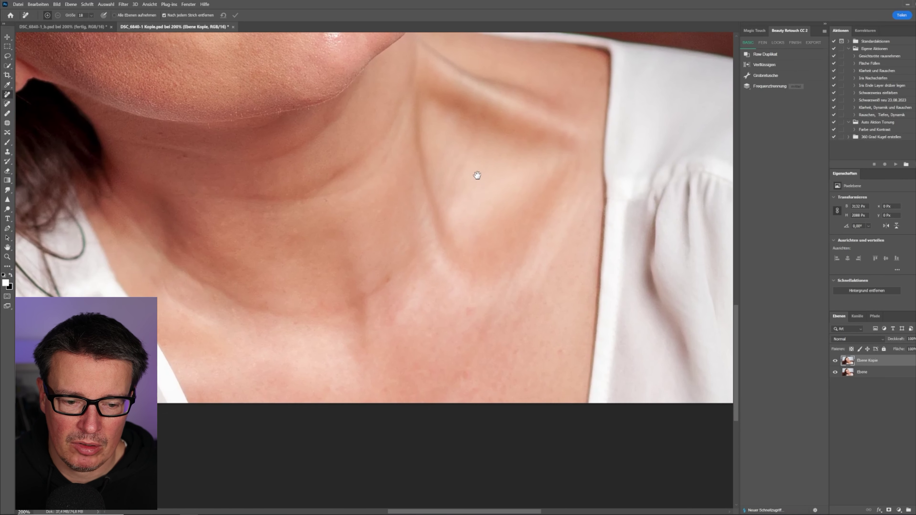
pyautogui.moveTo(360, 172); pyautogui.dragTo(427, 173)
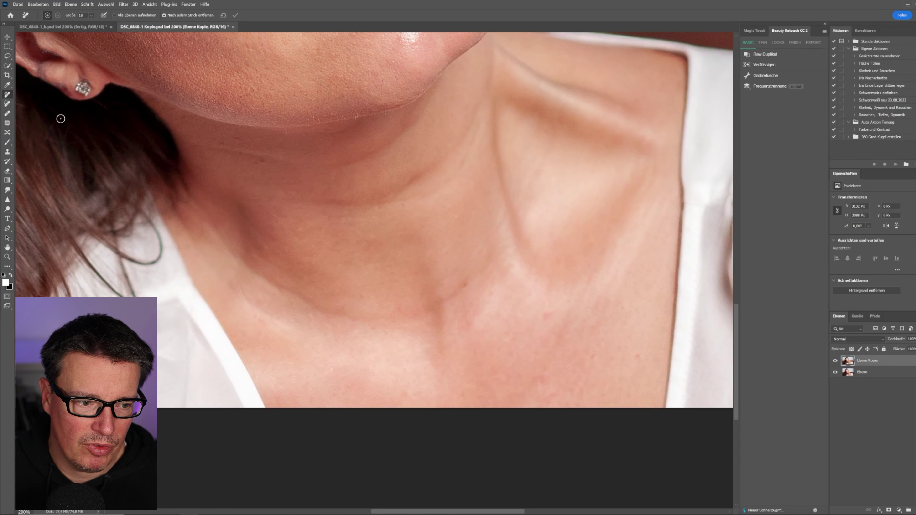
# Step: Patch the small neck blemishes under the jaw with nearby clean skin, then zoom out
pyautogui.click(7, 123)
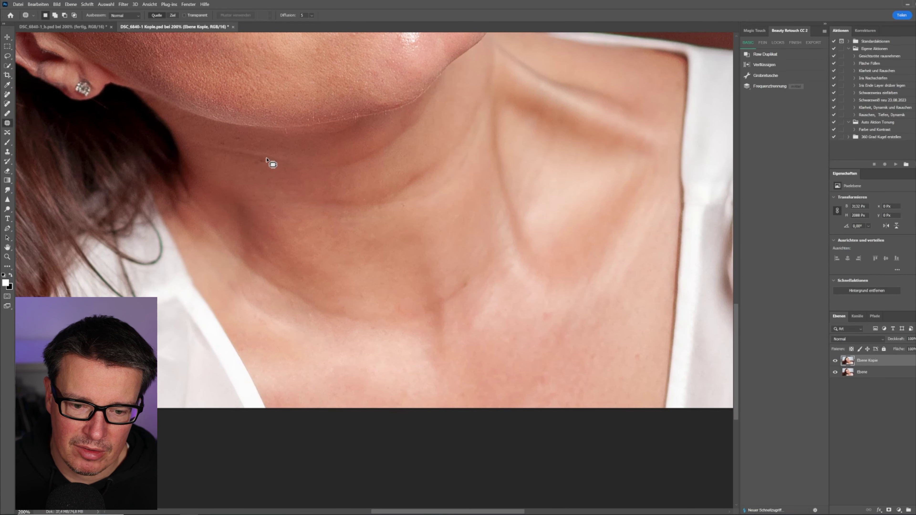
pyautogui.scroll(1, 256, 176)
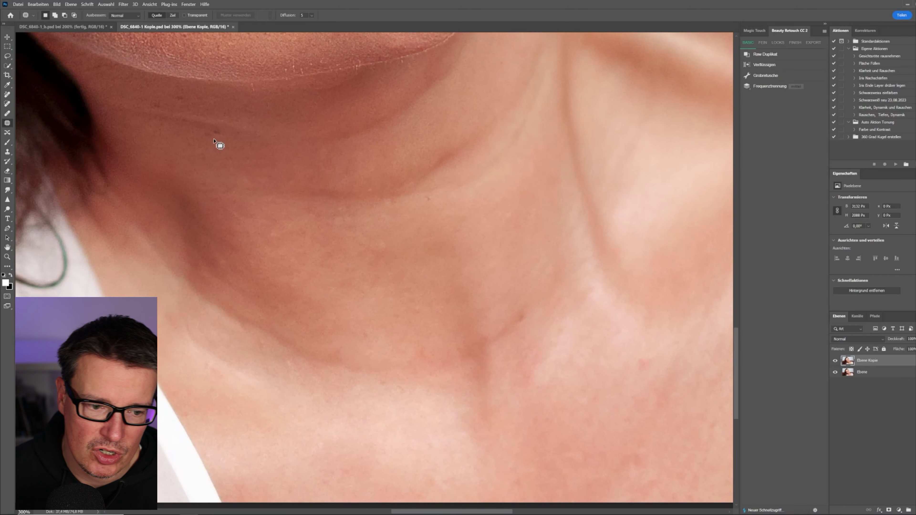
pyautogui.moveTo(215, 129)
pyautogui.mouseDown()
pyautogui.moveTo(204, 132)
pyautogui.moveTo(209, 163)
pyautogui.mouseUp()
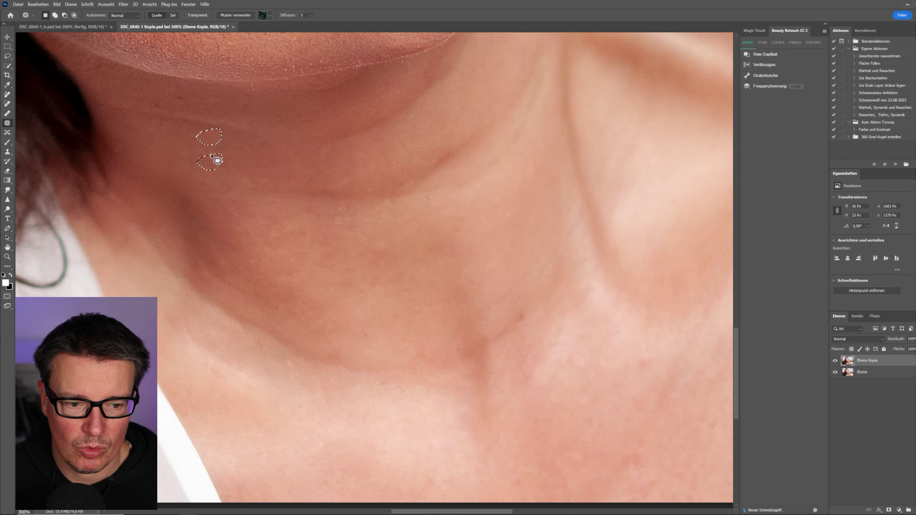
pyautogui.hotkey('ctrl', 'd')
pyautogui.moveTo(187, 93)
pyautogui.mouseDown()
pyautogui.moveTo(156, 95)
pyautogui.moveTo(170, 105)
pyautogui.mouseUp()
pyautogui.moveTo(169, 103); pyautogui.dragTo(204, 107)
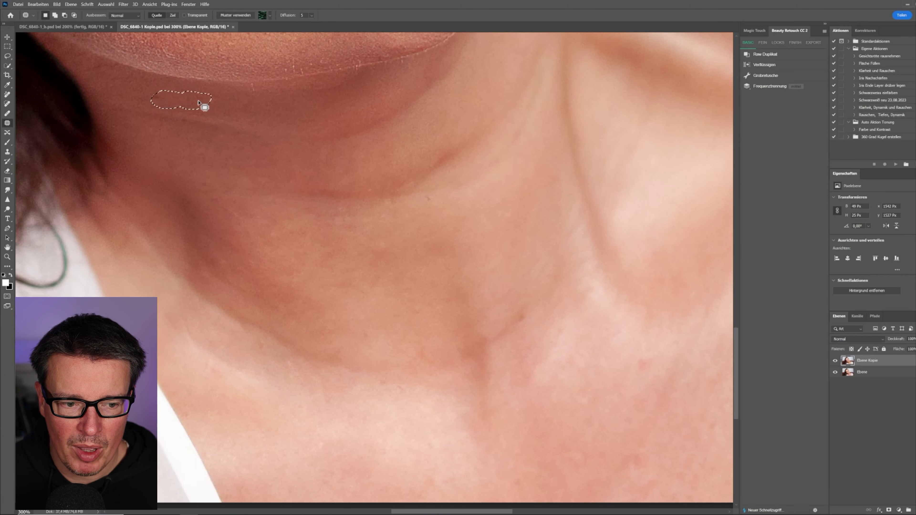
pyautogui.hotkey('ctrl', 'd')
pyautogui.hotkey('ctrl', '-')
pyautogui.hotkey('ctrl', '-')
pyautogui.hotkey('ctrl', '-')
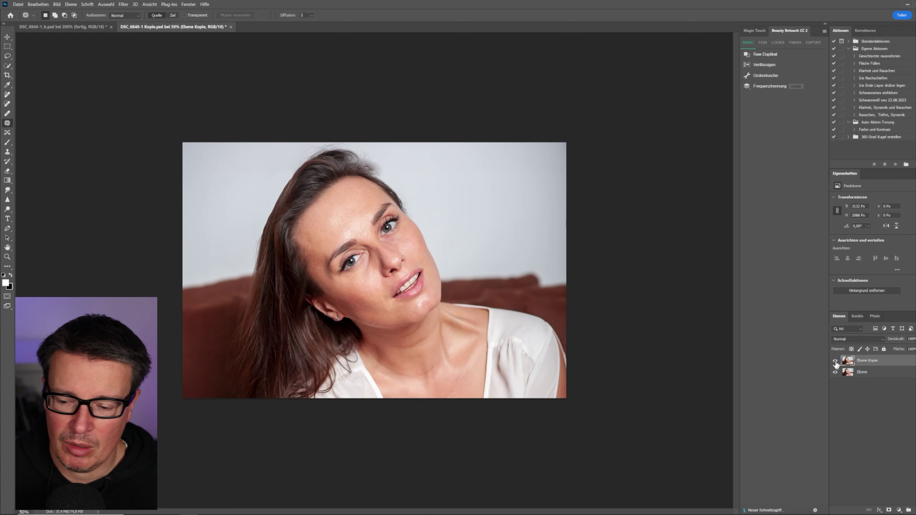
pyautogui.click(834, 361)
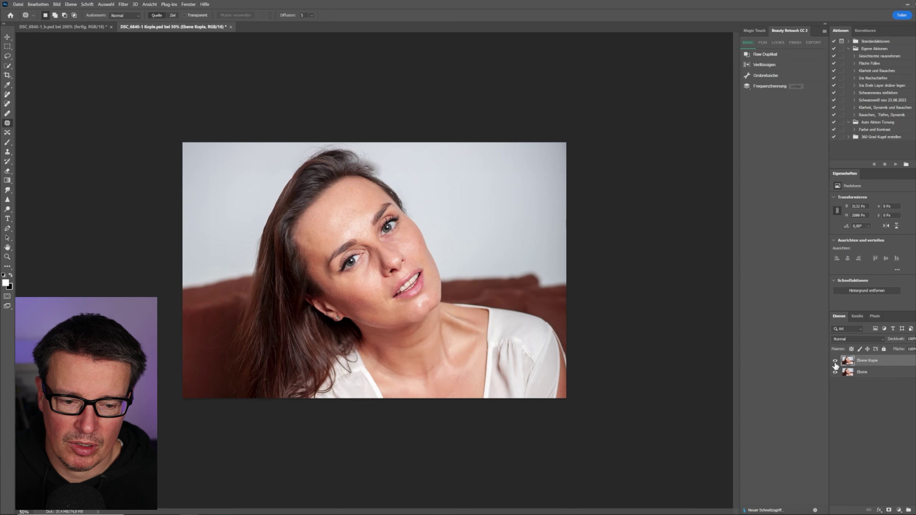
pyautogui.click(834, 361)
pyautogui.click(835, 362)
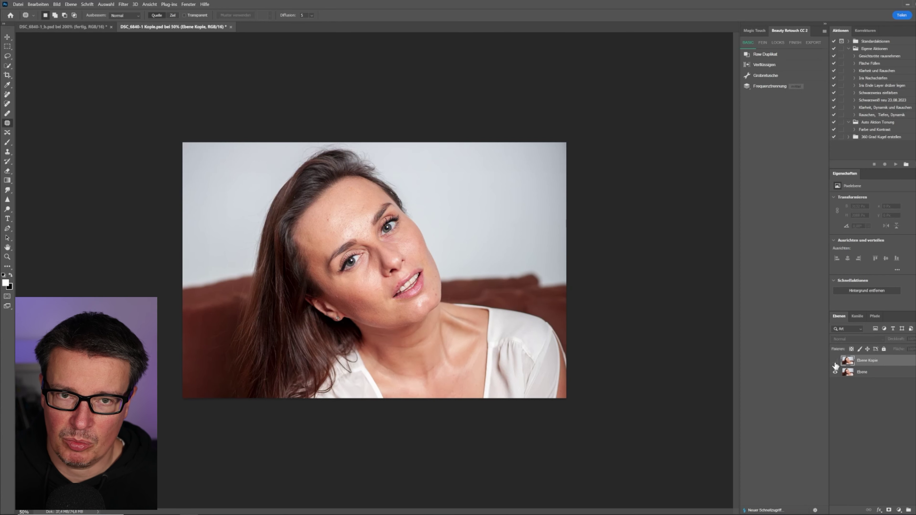
pyautogui.click(835, 362)
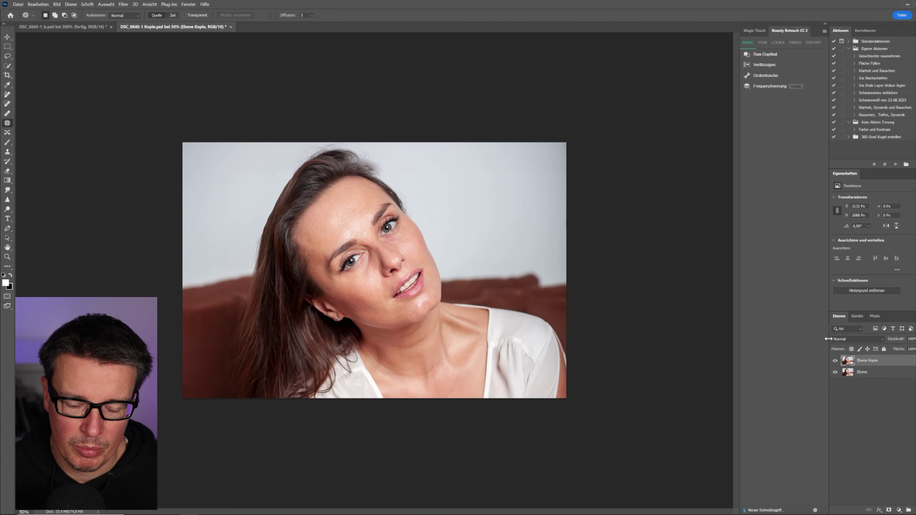
pyautogui.hotkey('ctrl', '-')
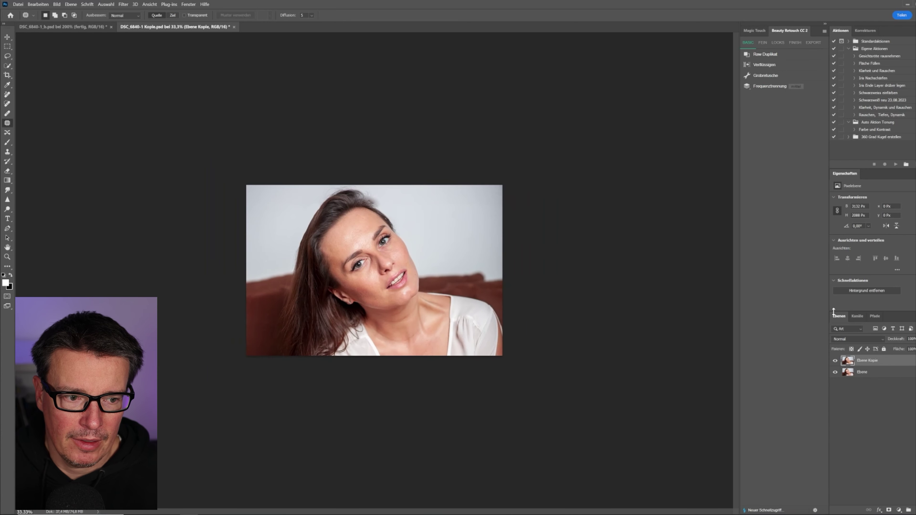
pyautogui.click(80, 26)
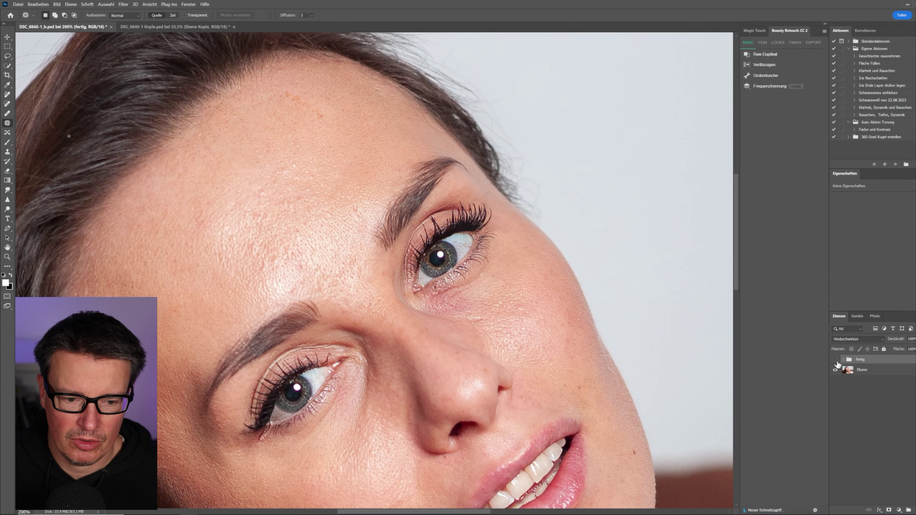
pyautogui.click(835, 360)
pyautogui.click(835, 360)
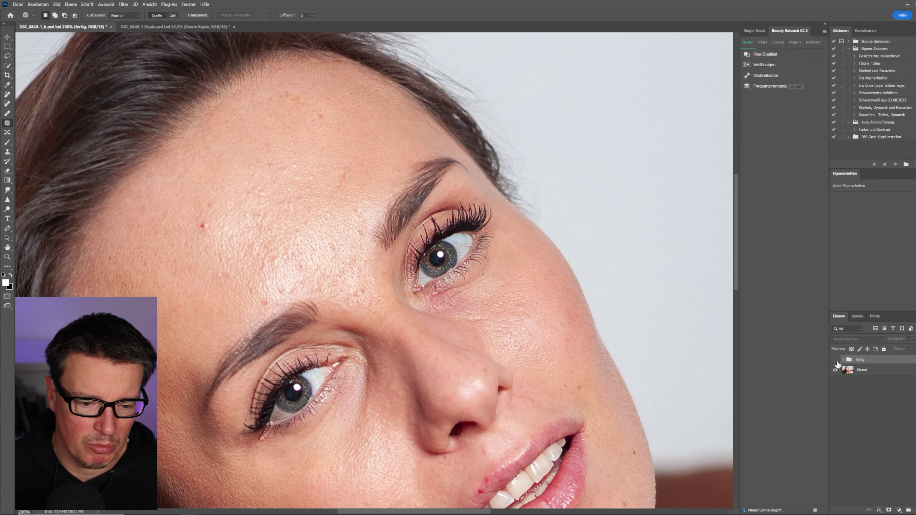
pyautogui.hotkey('ctrl', '1')
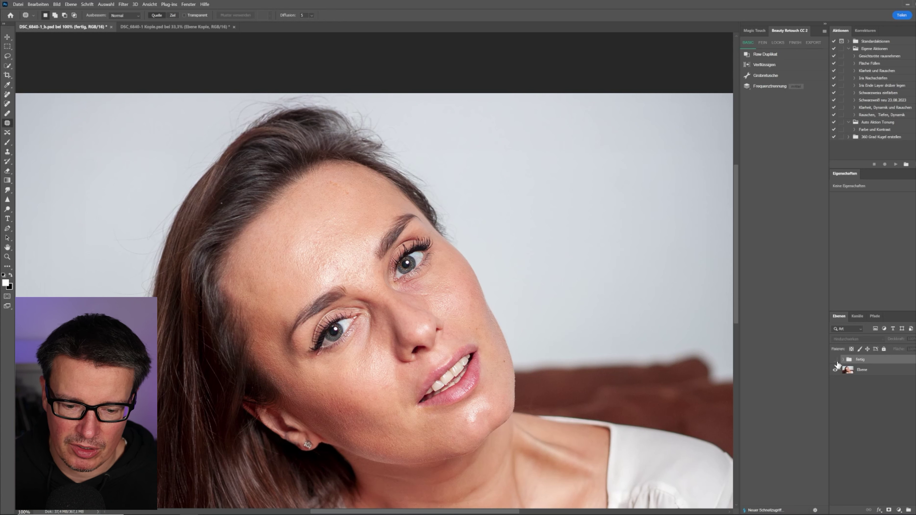
pyautogui.click(836, 360)
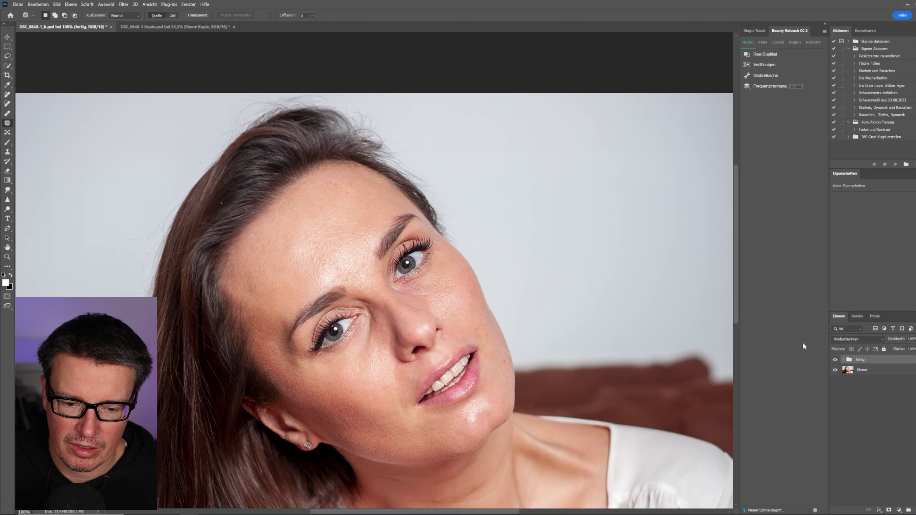
pyautogui.click(835, 360)
pyautogui.click(835, 360)
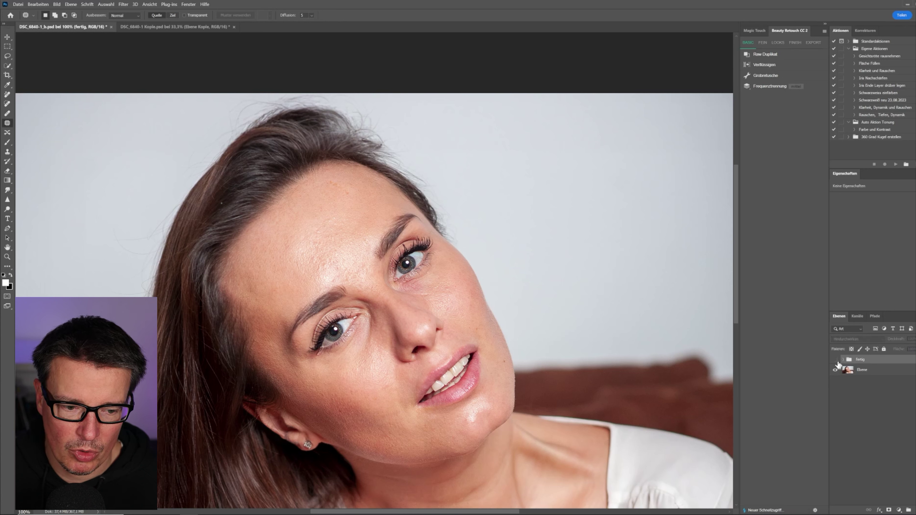
pyautogui.click(835, 359)
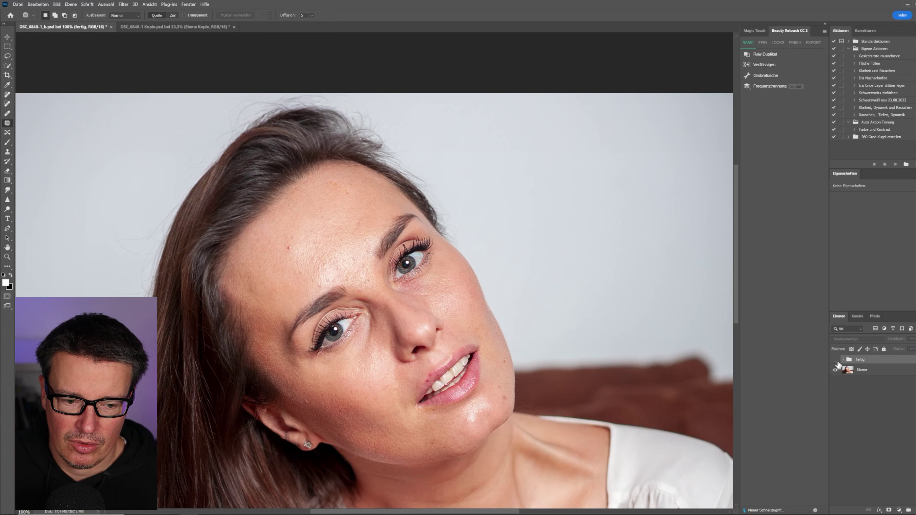
pyautogui.click(835, 360)
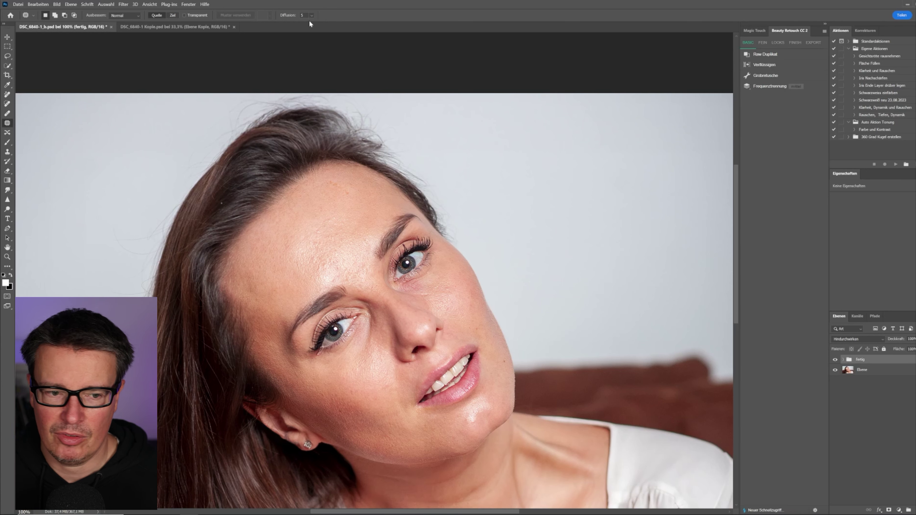
pyautogui.click(198, 27)
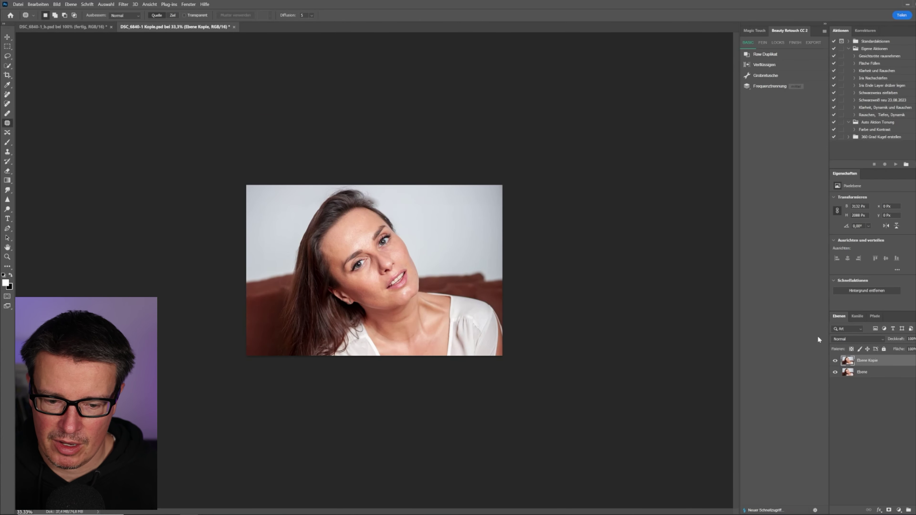
pyautogui.hotkey('ctrl', '1')
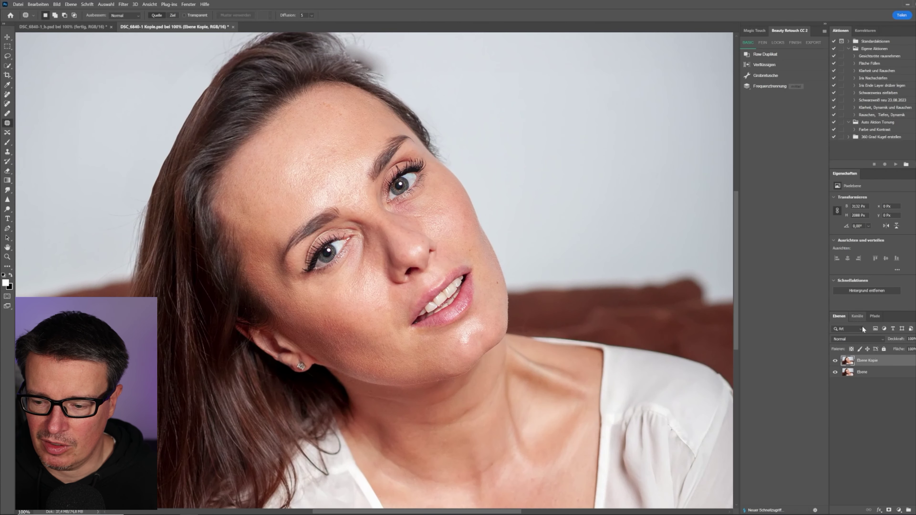
pyautogui.click(835, 361)
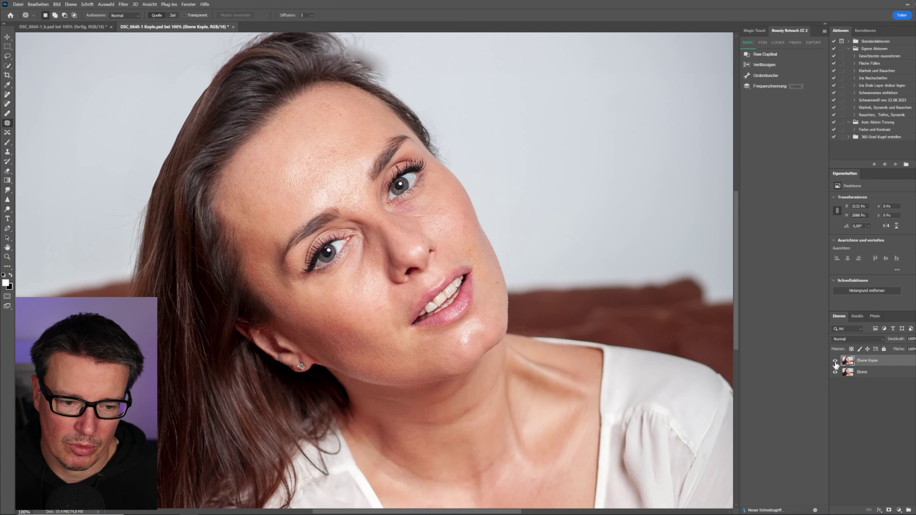
pyautogui.click(835, 360)
pyautogui.click(835, 361)
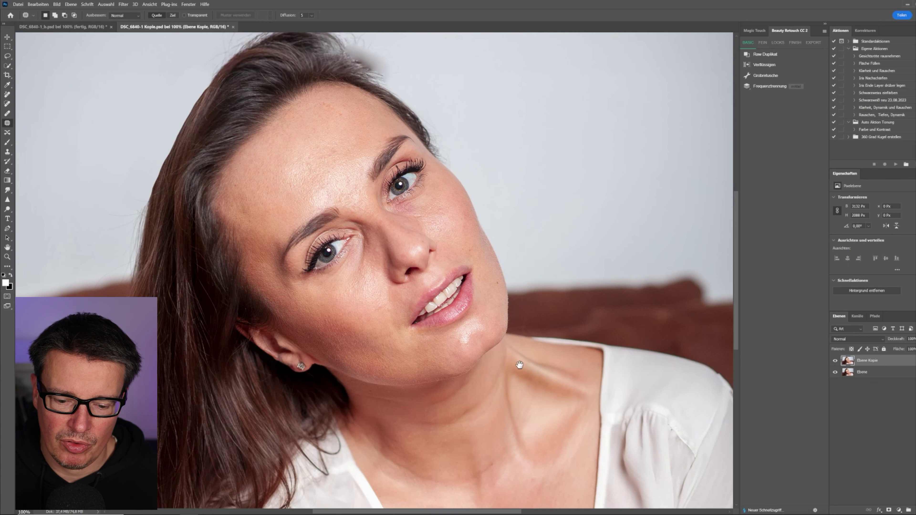
pyautogui.moveTo(519, 365); pyautogui.dragTo(493, 312)
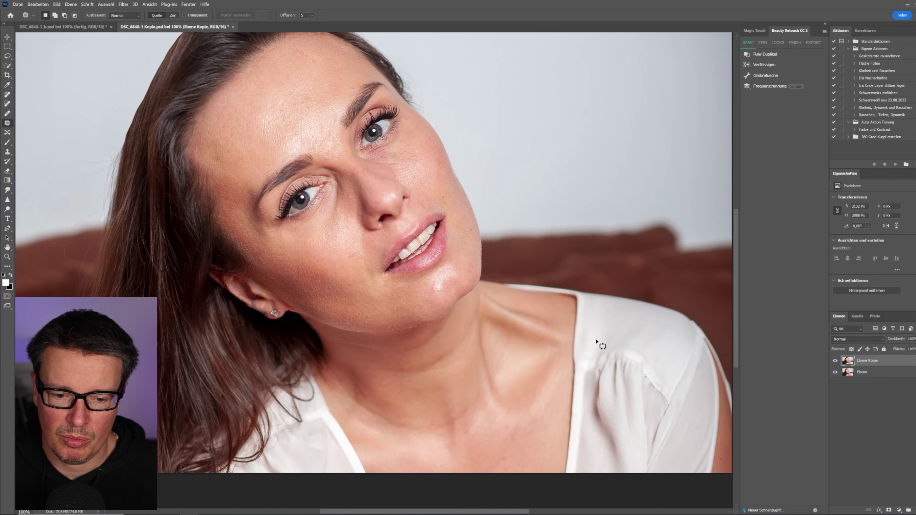